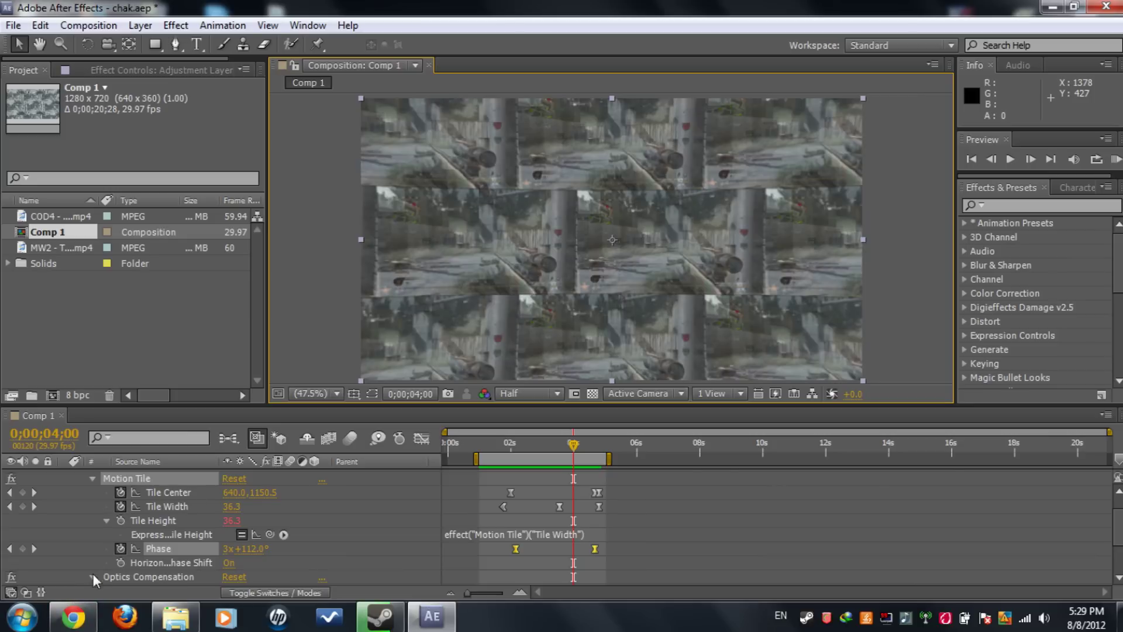
Watch the example tiled transition in the YouTube reference video around 1:09.
mouse_move(75, 614)
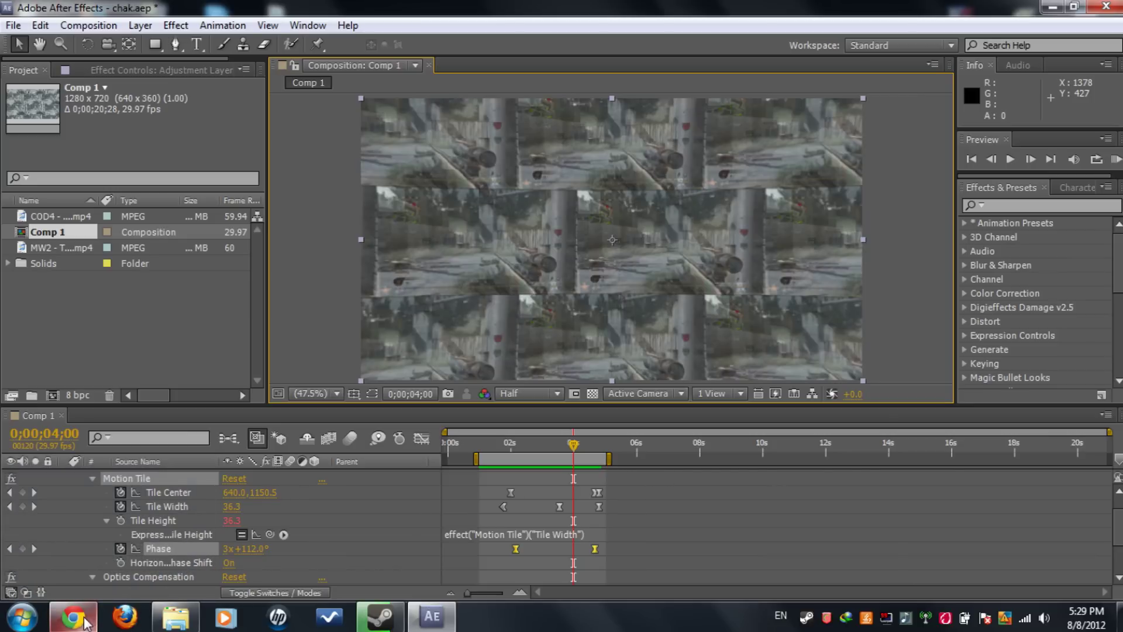
left_click(88, 538)
left_click(619, 453)
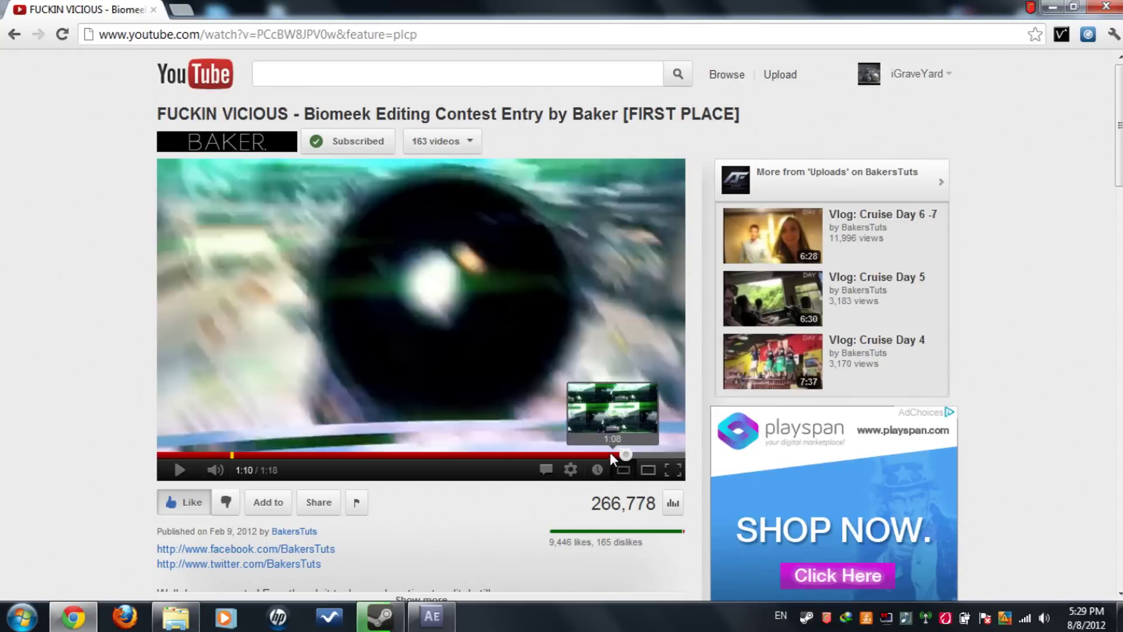
left_click(600, 454)
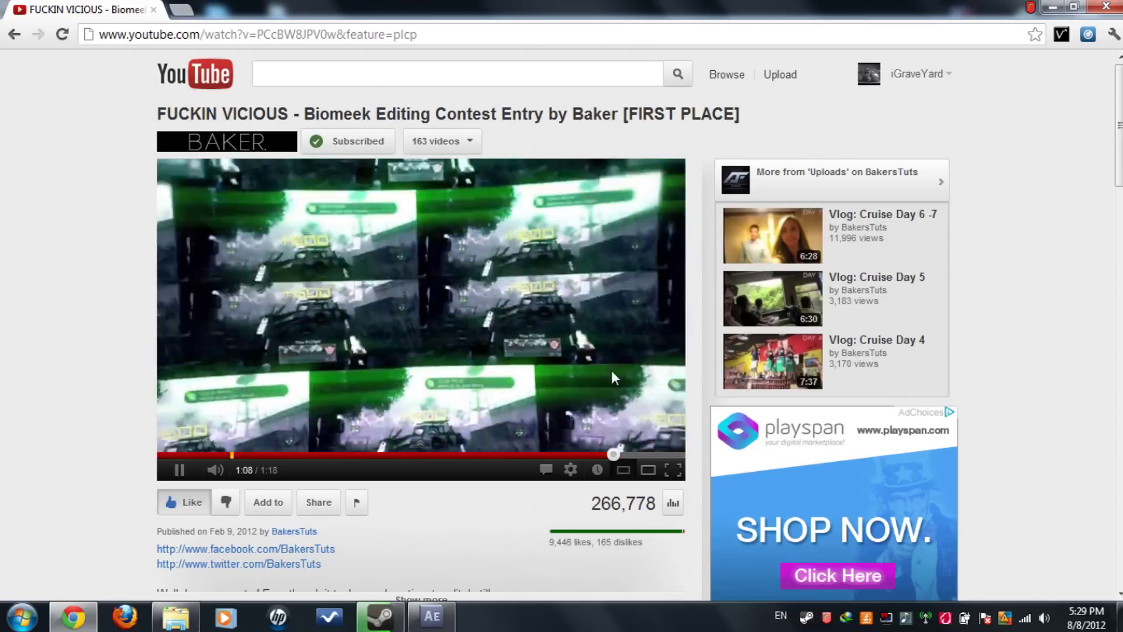
left_click(615, 369)
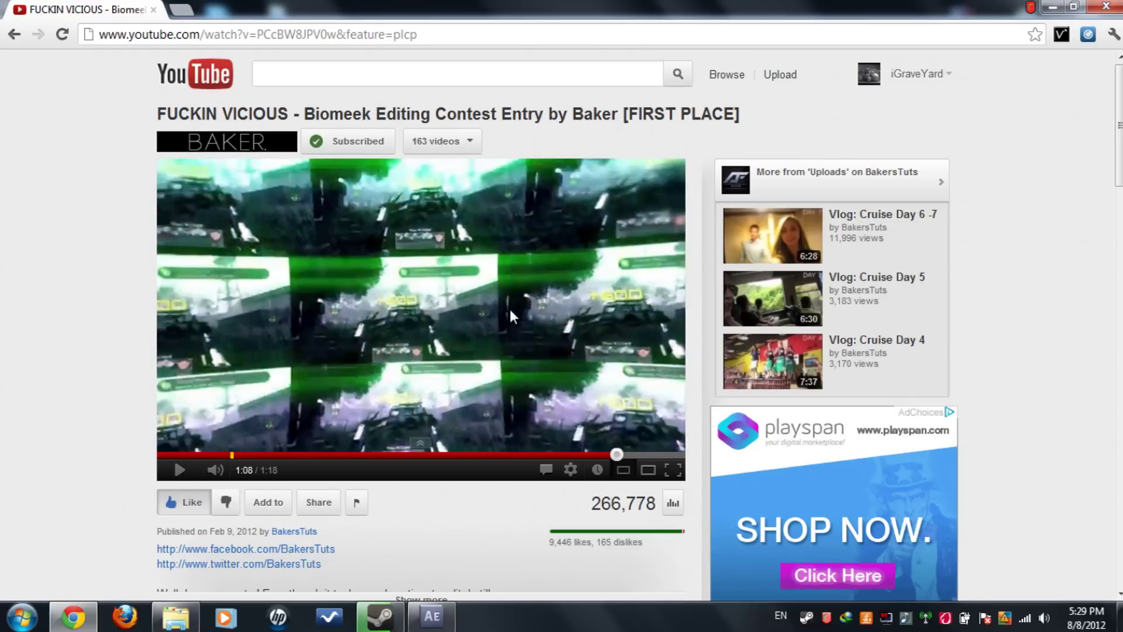
left_click(461, 314)
left_click(525, 321)
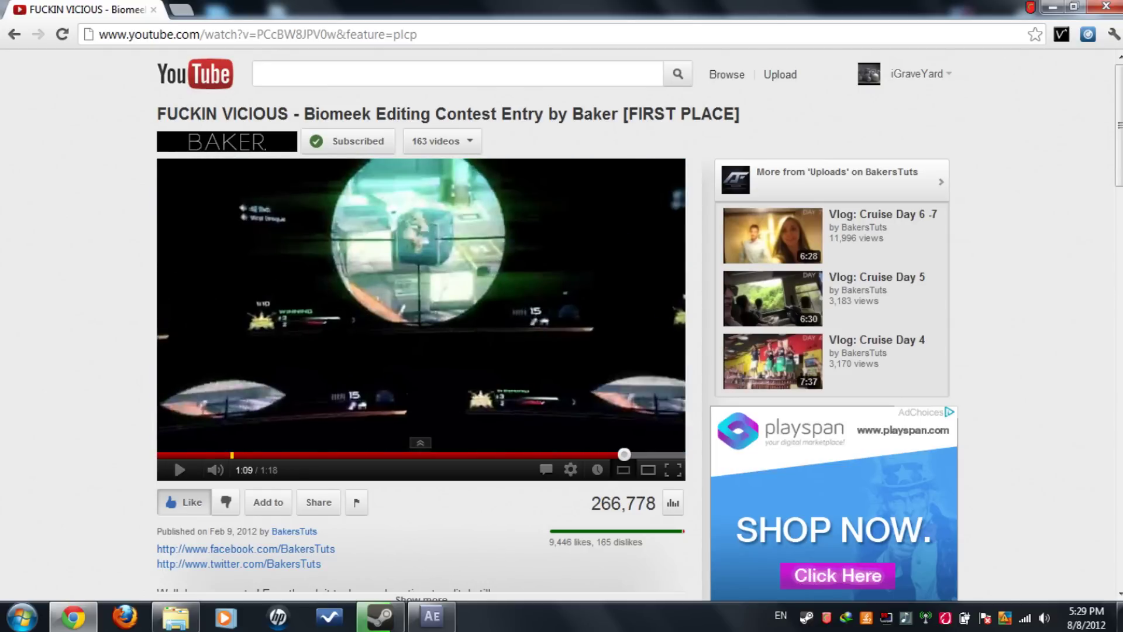
left_click(1052, 7)
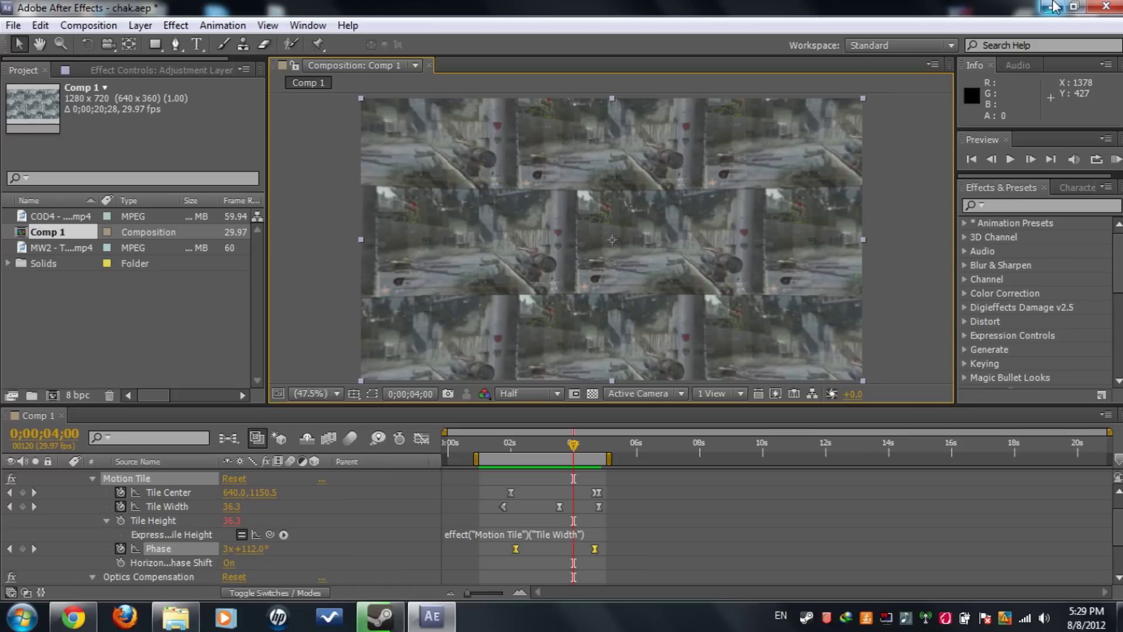
Go to 0;00;01;23 and delete the old Motion Tile adjustment layer.
left_click(513, 455)
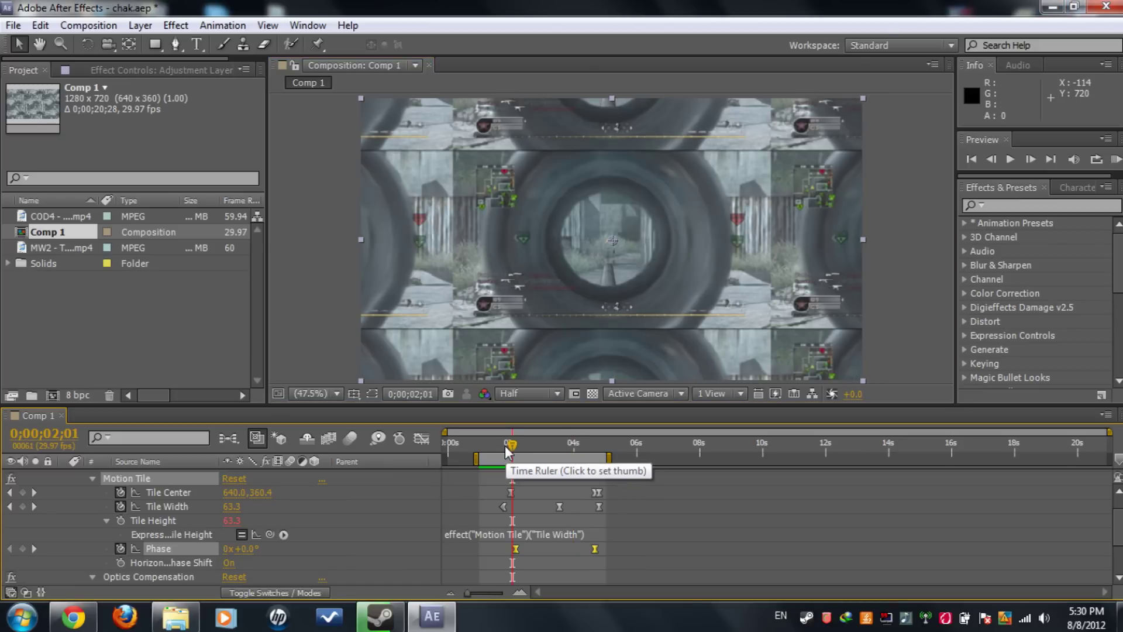
left_click(504, 445)
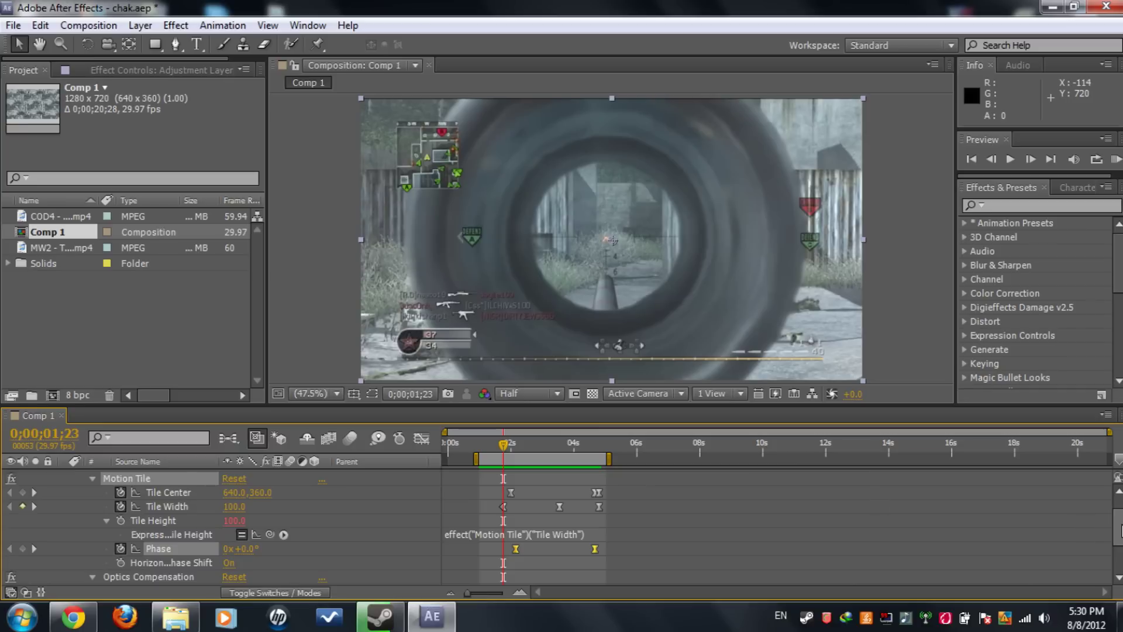
scroll(1091, 526, "up", 2)
key("Delete")
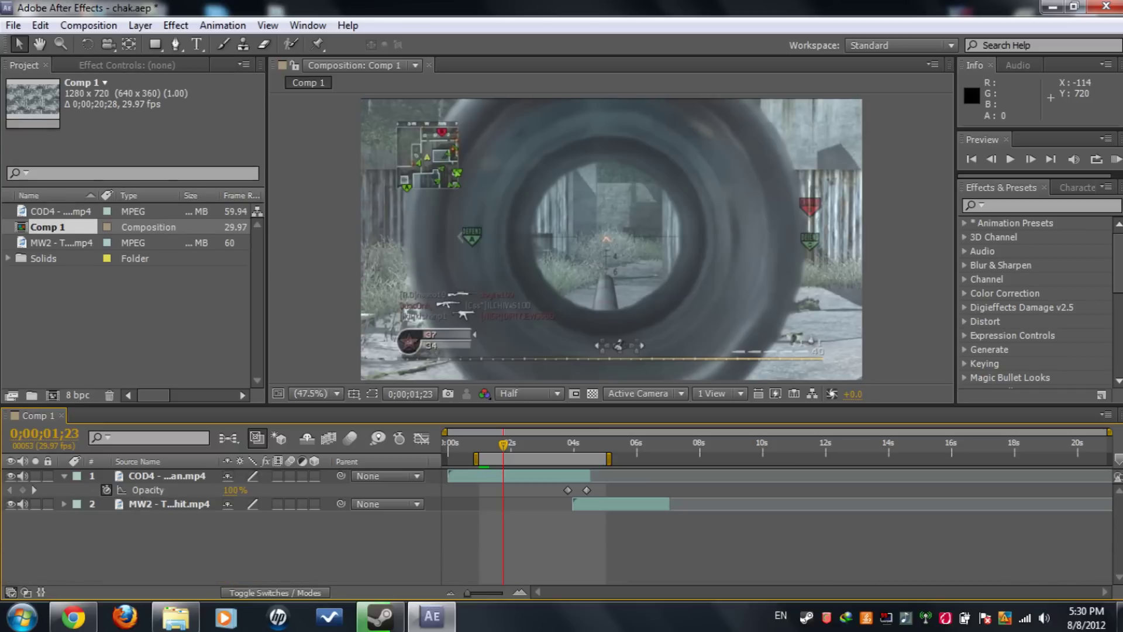
Select the COD4 Opacity keyframes and bring up the preview resolution choices.
left_click(185, 476)
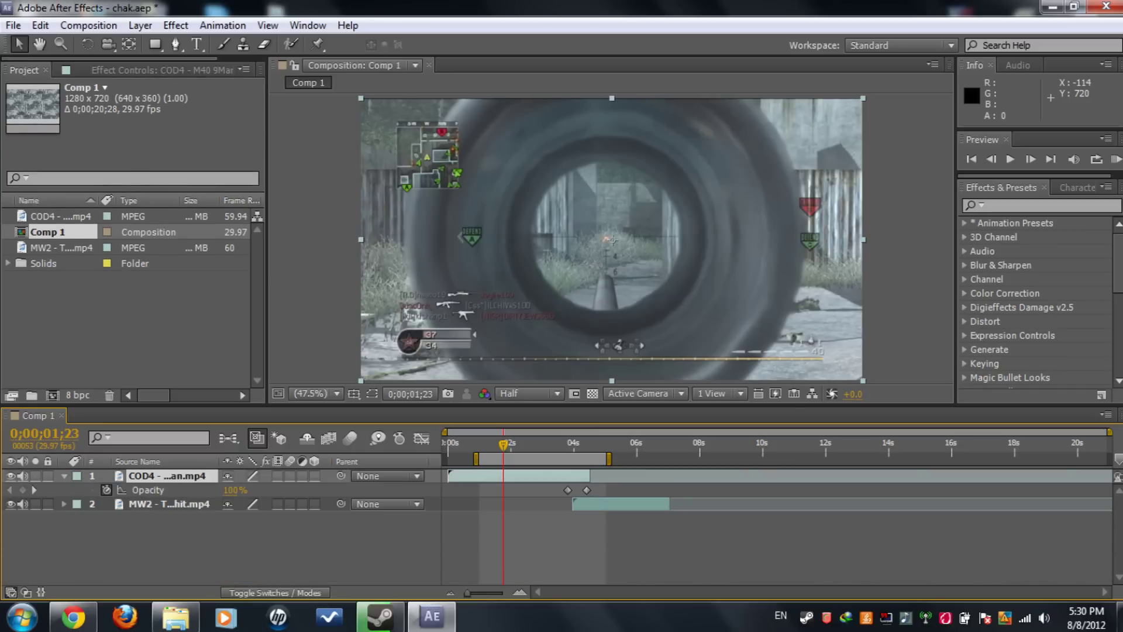
left_click(182, 504)
left_click(148, 490)
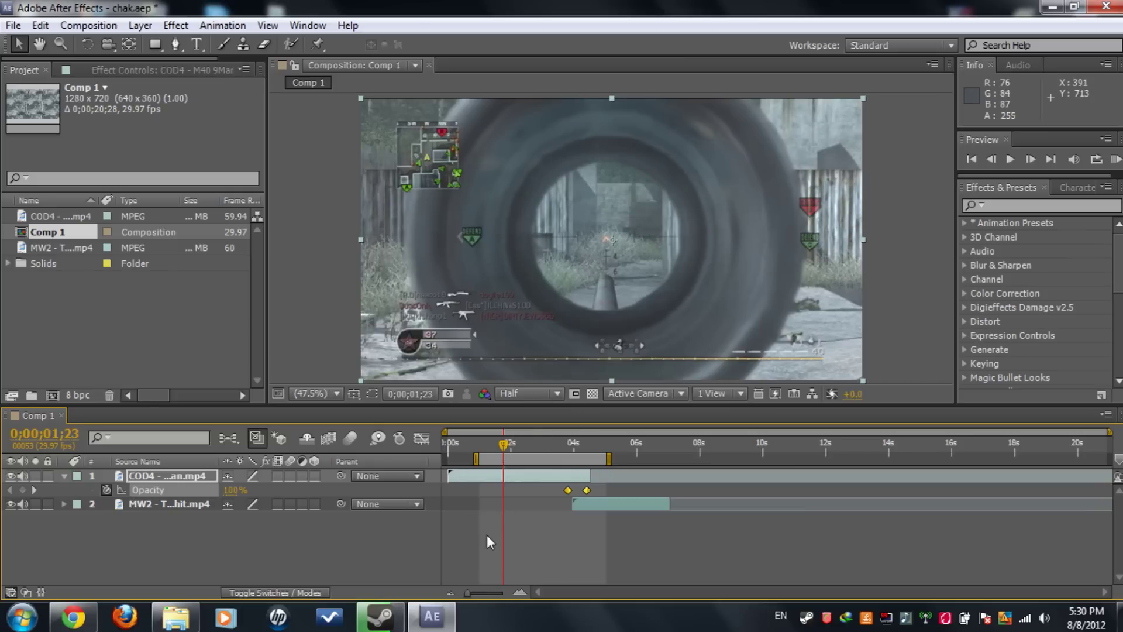
left_click(504, 393)
Set the preview resolution to Quarter and create a new adjustment layer.
left_click(527, 491)
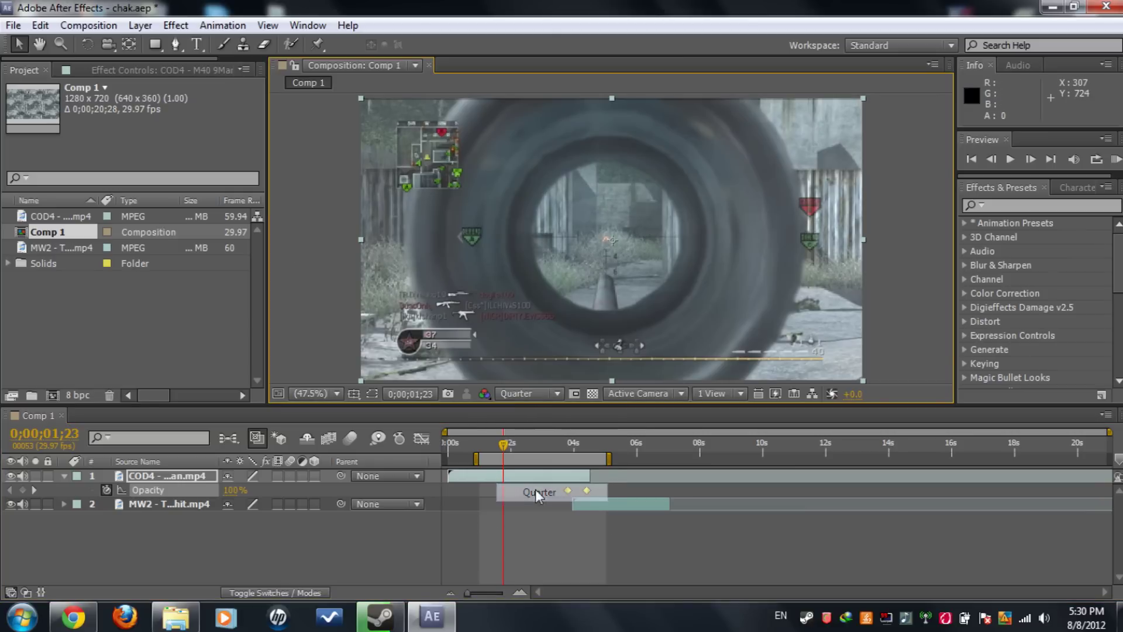
left_click(145, 26)
mouse_move(213, 30)
left_click(493, 139)
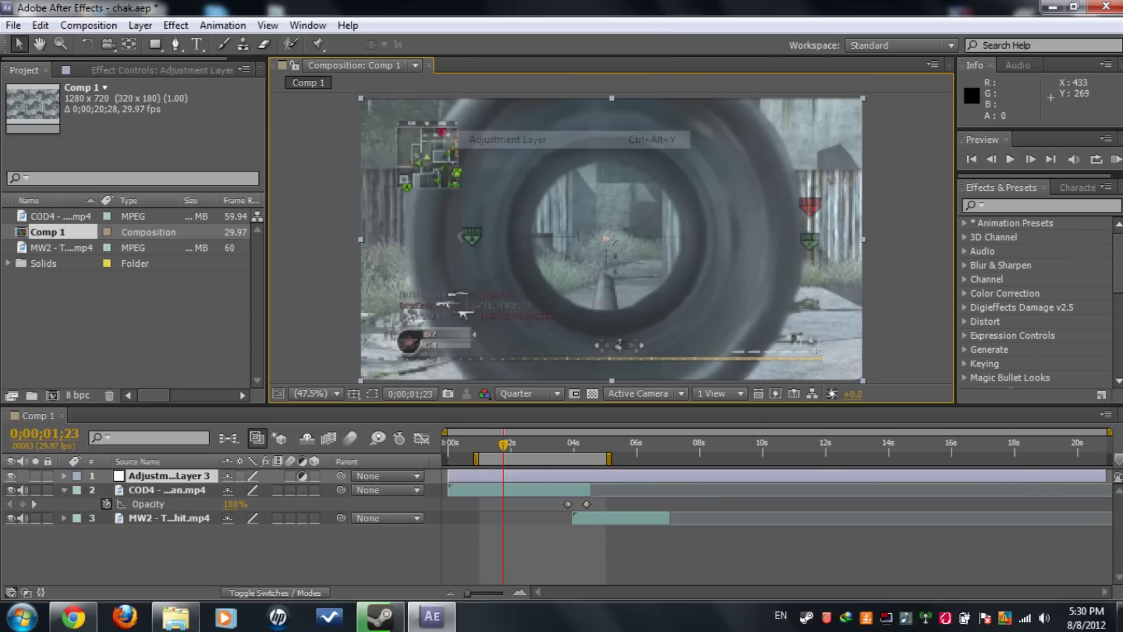
Search 'Motio' in Effects & Presets and apply Motion Tile to the new adjustment layer.
left_click(1010, 205)
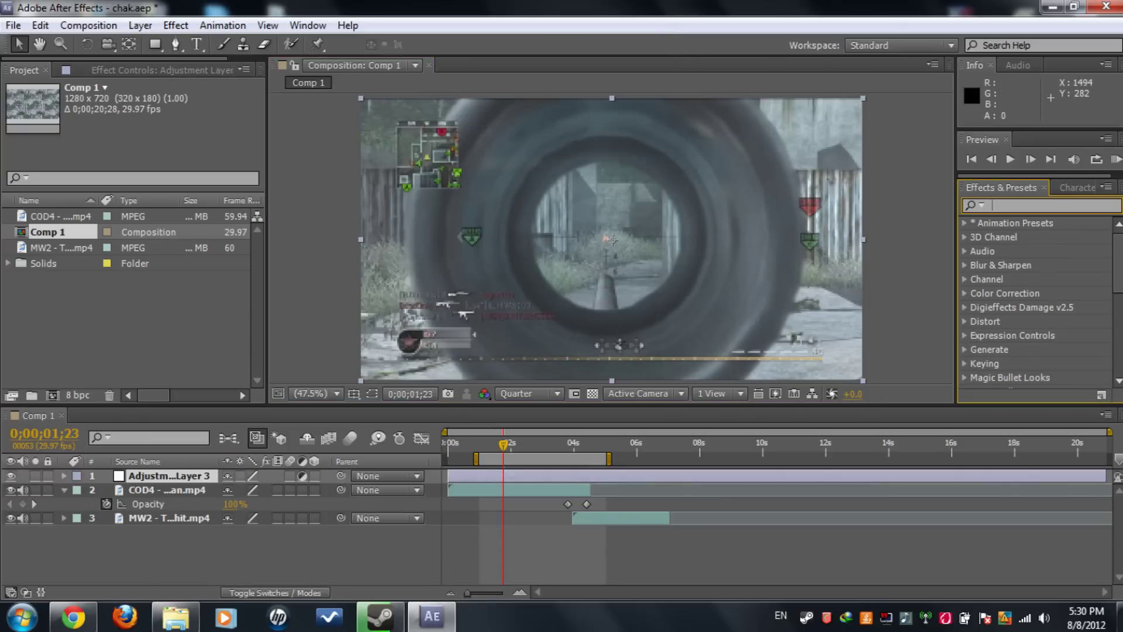
key("Caps_Lock")
type("M")
key("Caps_Lock")
type("otion")
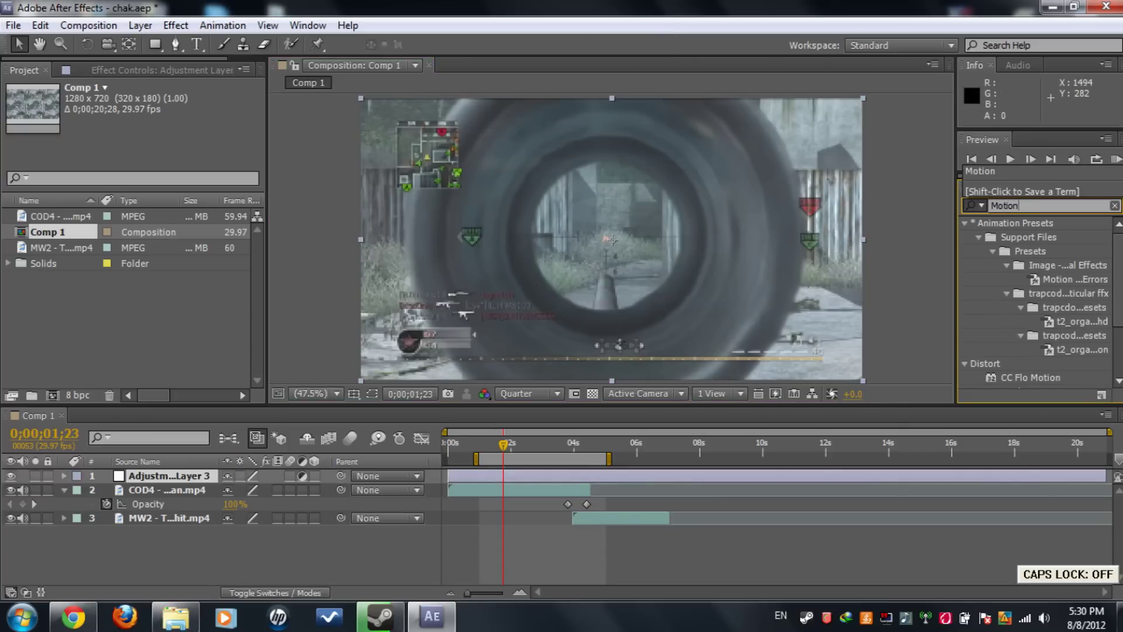
scroll(1047, 257, "down", 2)
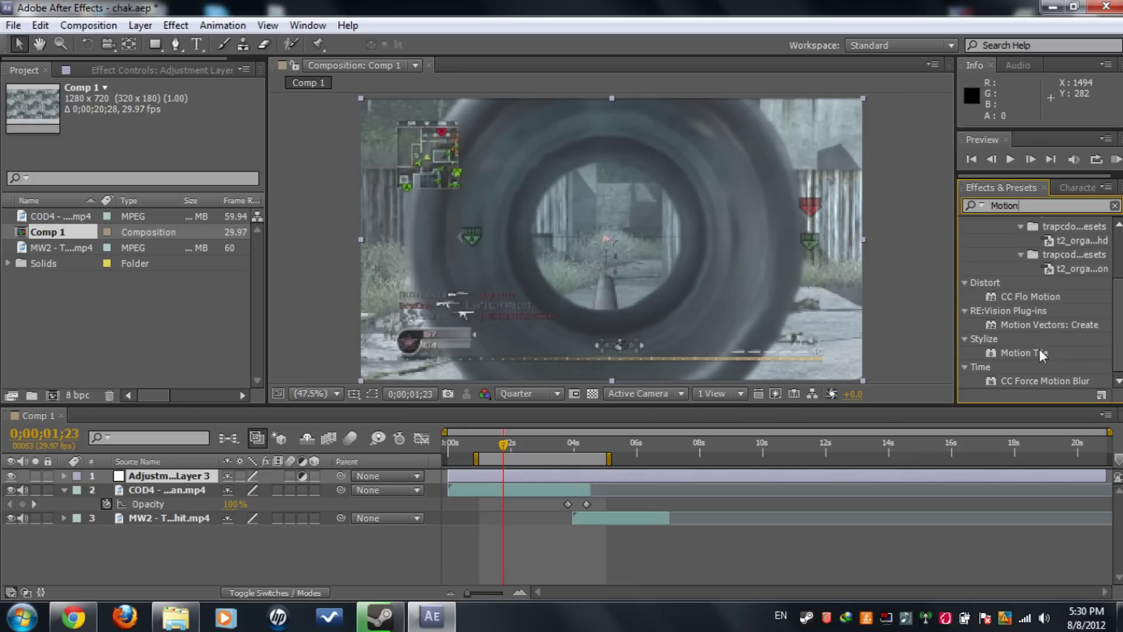
left_click_drag(1038, 349, 156, 477)
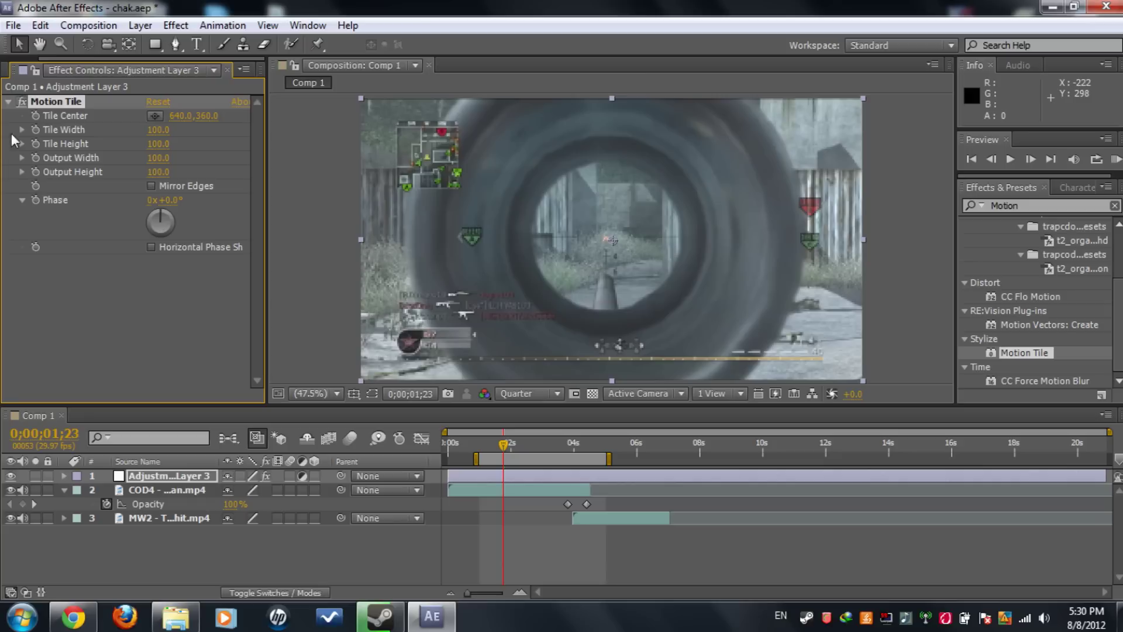
Link Tile Height to Tile Width with a pickwhip expression, leaving Tile Width at 100.
left_click(35, 143, "alt")
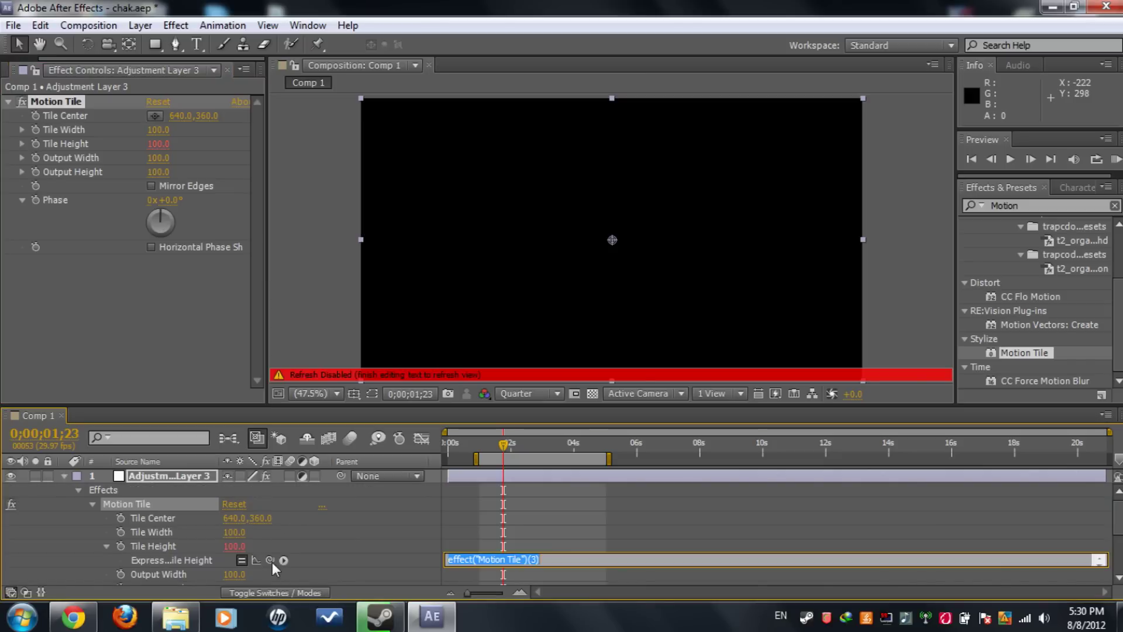
left_click_drag(270, 560, 178, 532)
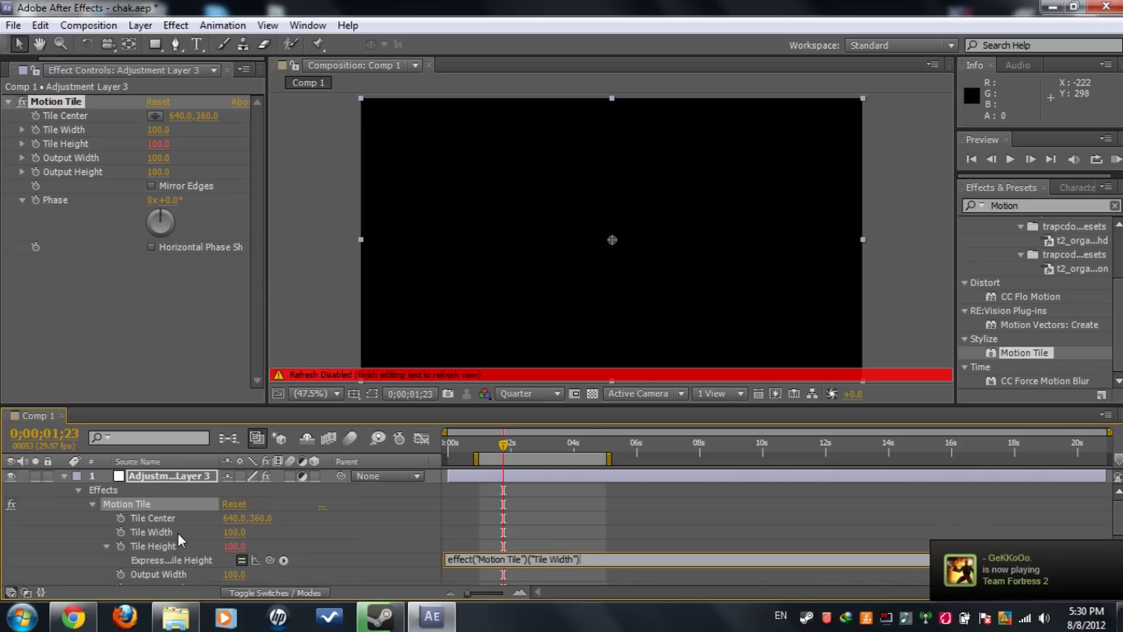
left_click(70, 477)
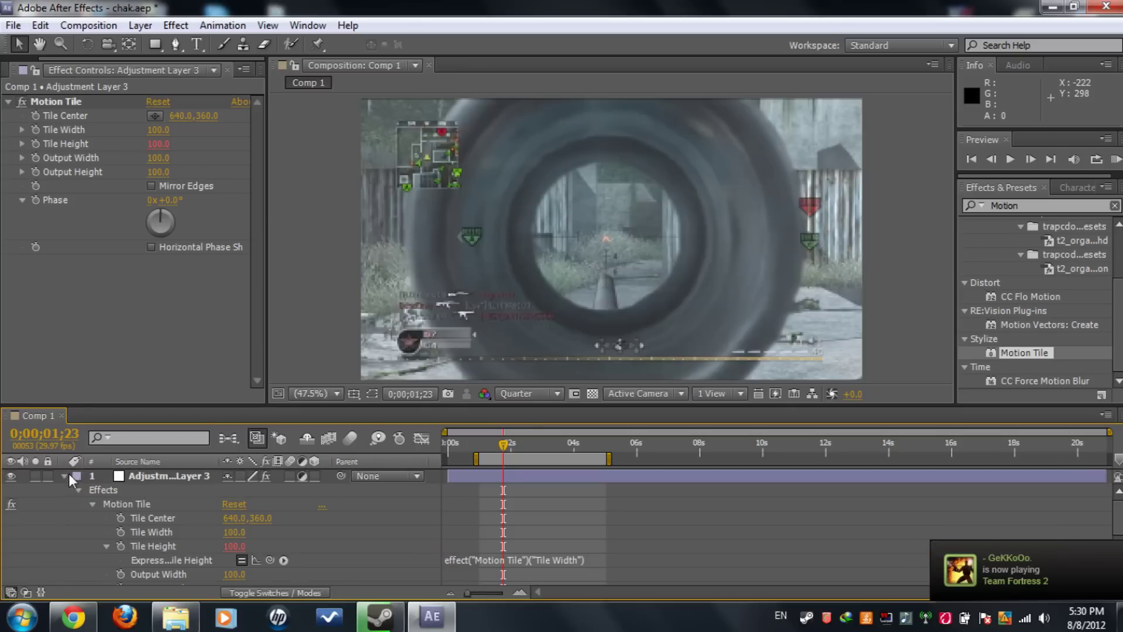
mouse_move(159, 130)
left_mouse_down()
mouse_move(95, 130)
mouse_move(159, 130)
left_mouse_up()
left_click(230, 146)
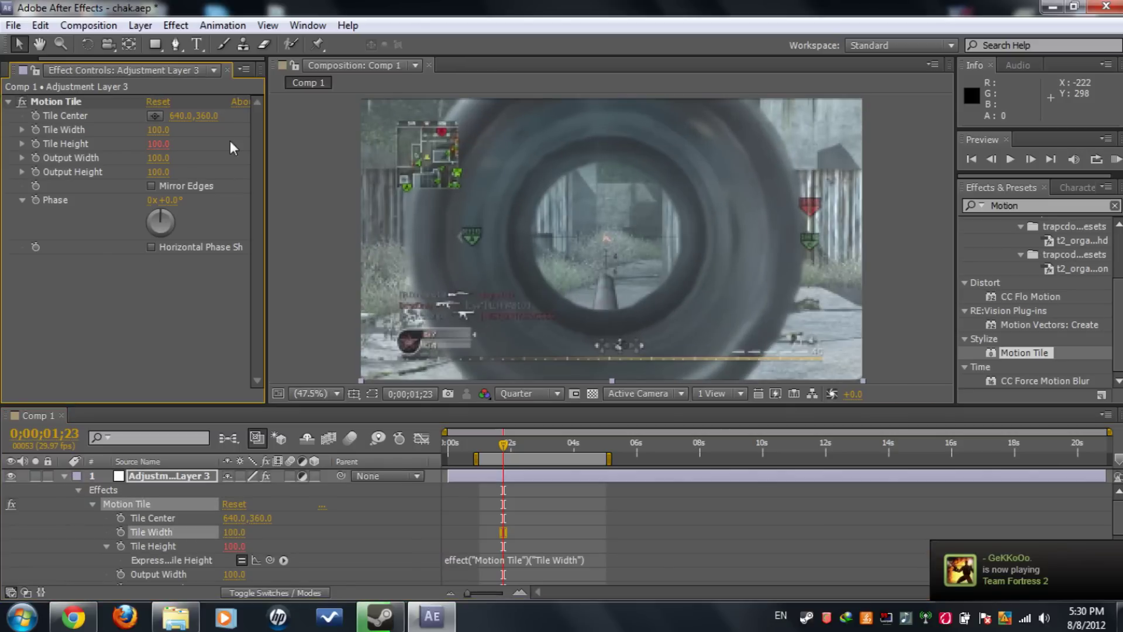
left_click(64, 476)
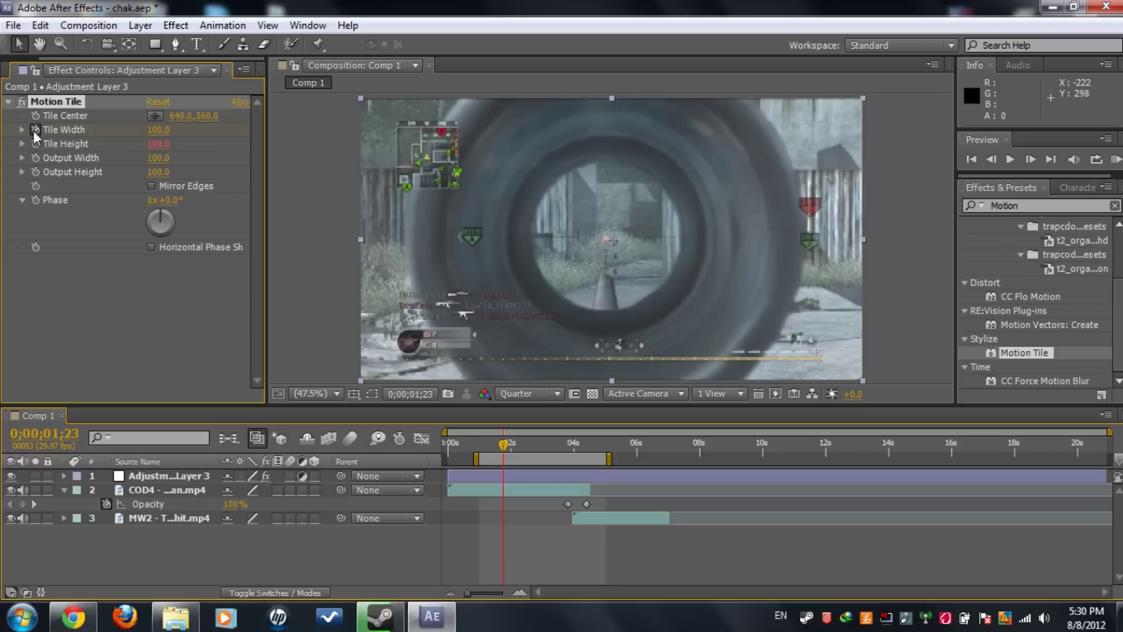
Add a Tile Width keyframe of 100 one frame before 0;00;04;19.
left_click(635, 477)
left_click(594, 444)
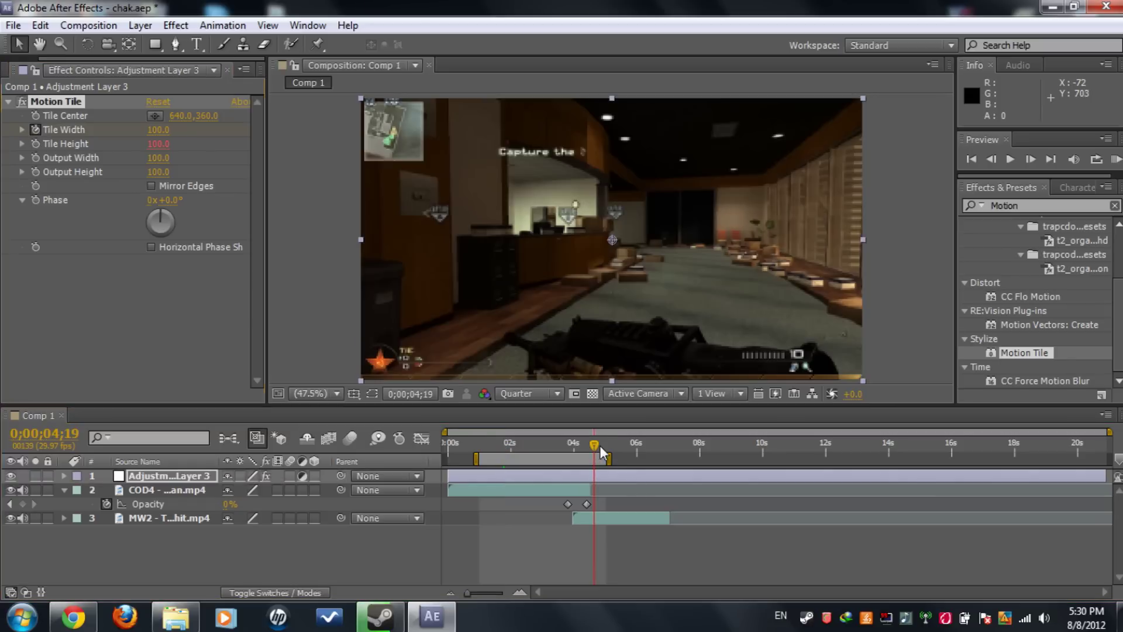
key("Page_Up")
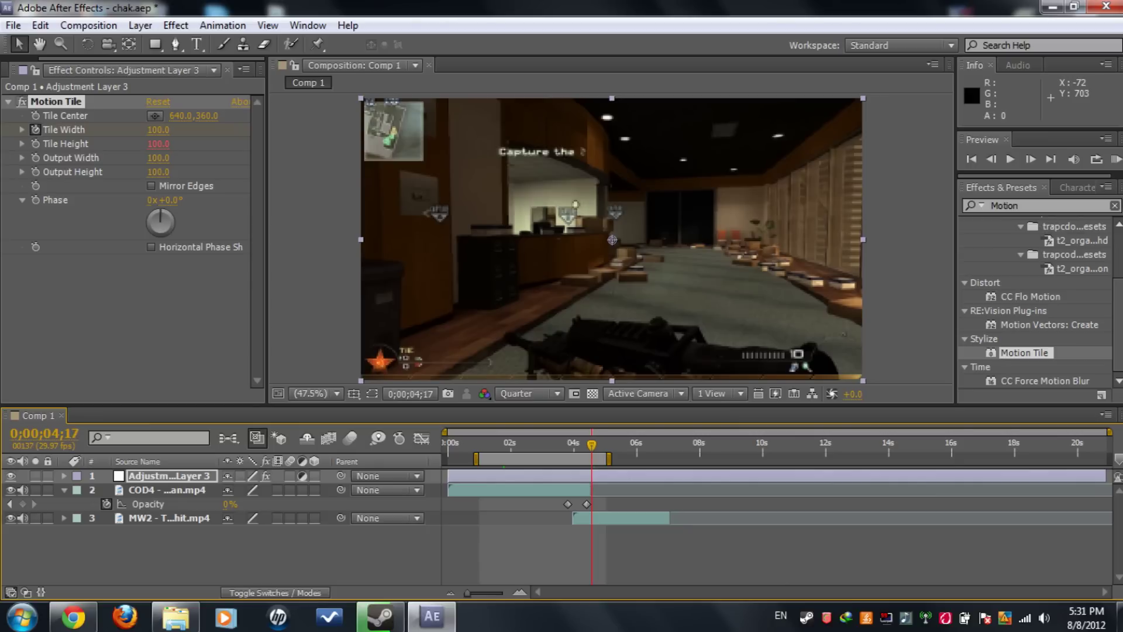
left_click(163, 476)
key("u")
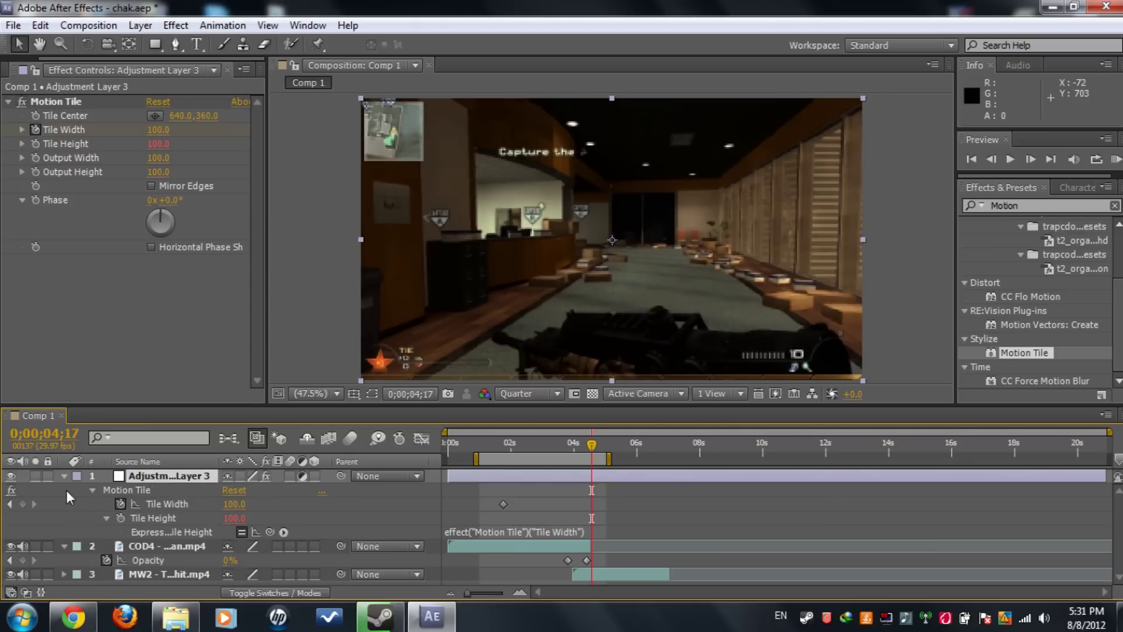
left_click(24, 503)
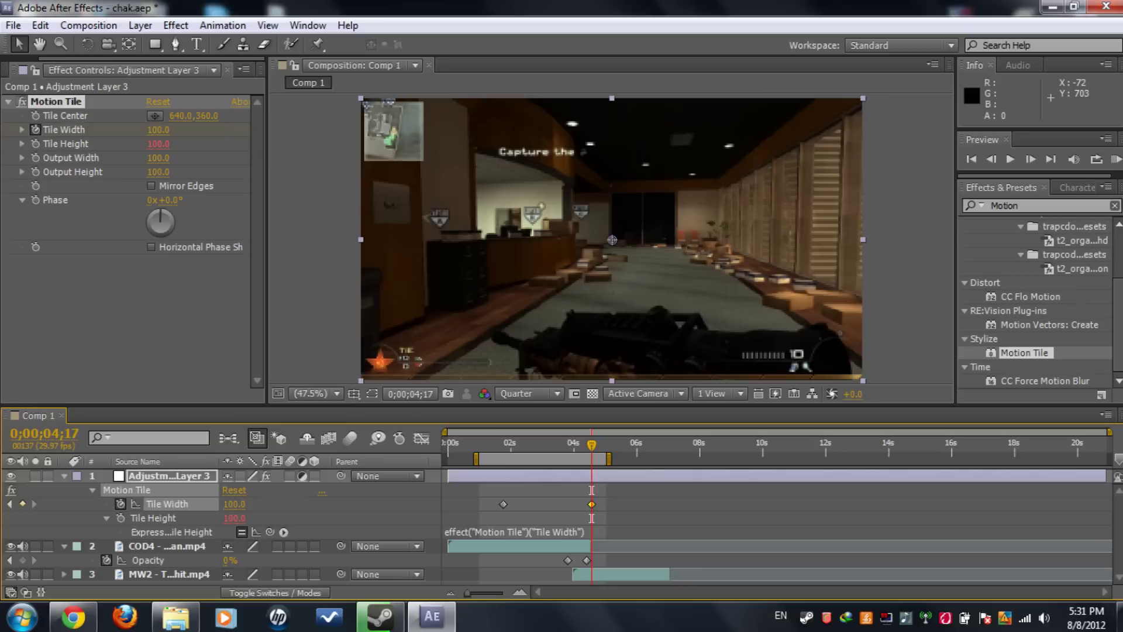
Key Tile Width down to 35 at 0;00;02;27, nudging that keyframe slightly later.
left_click(539, 445)
left_click(158, 130)
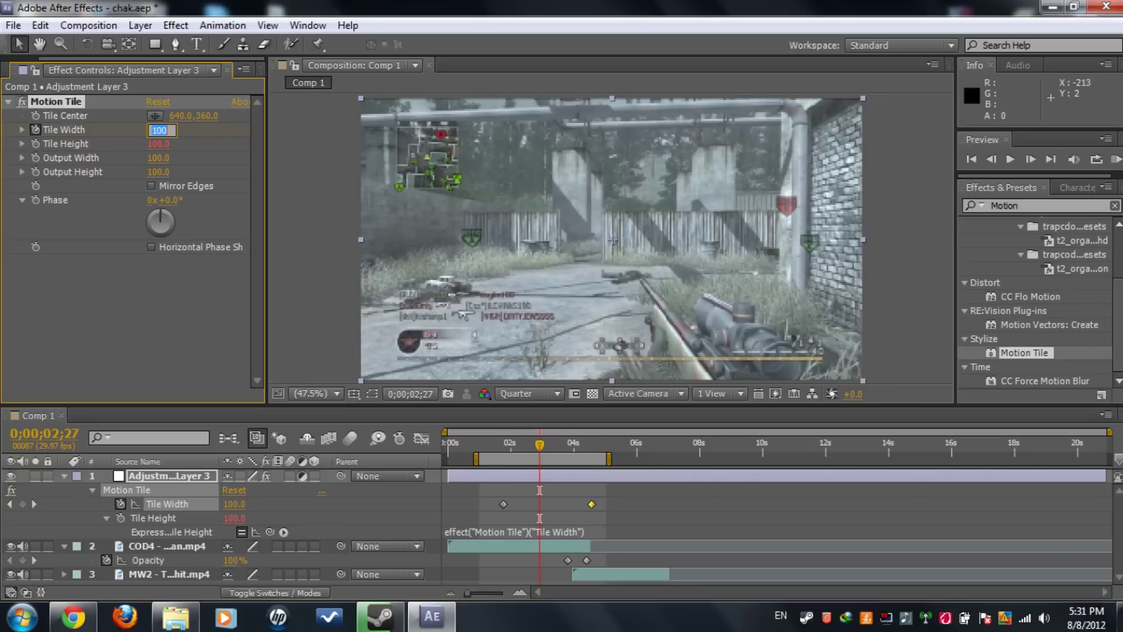
type("34")
key("Return")
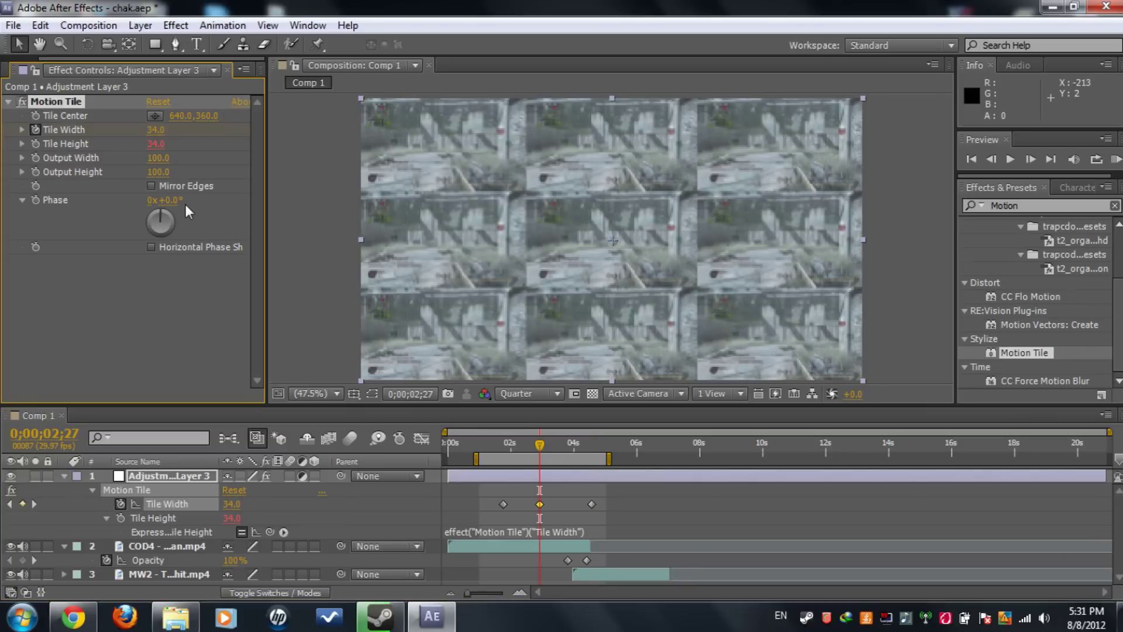
left_click(162, 130)
type("35")
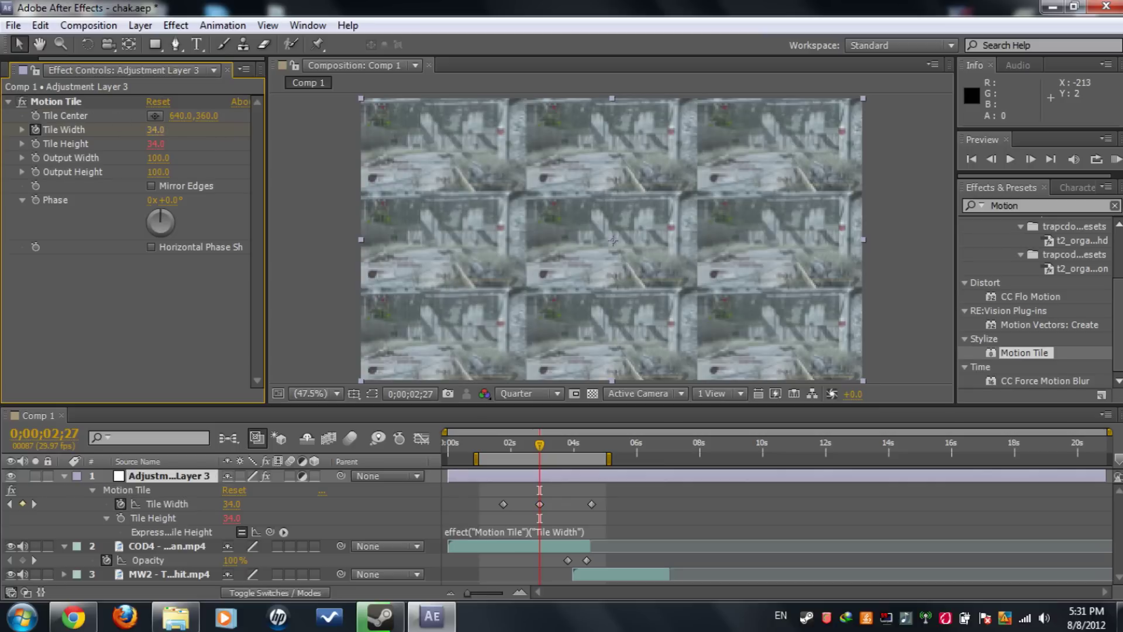
key("Return")
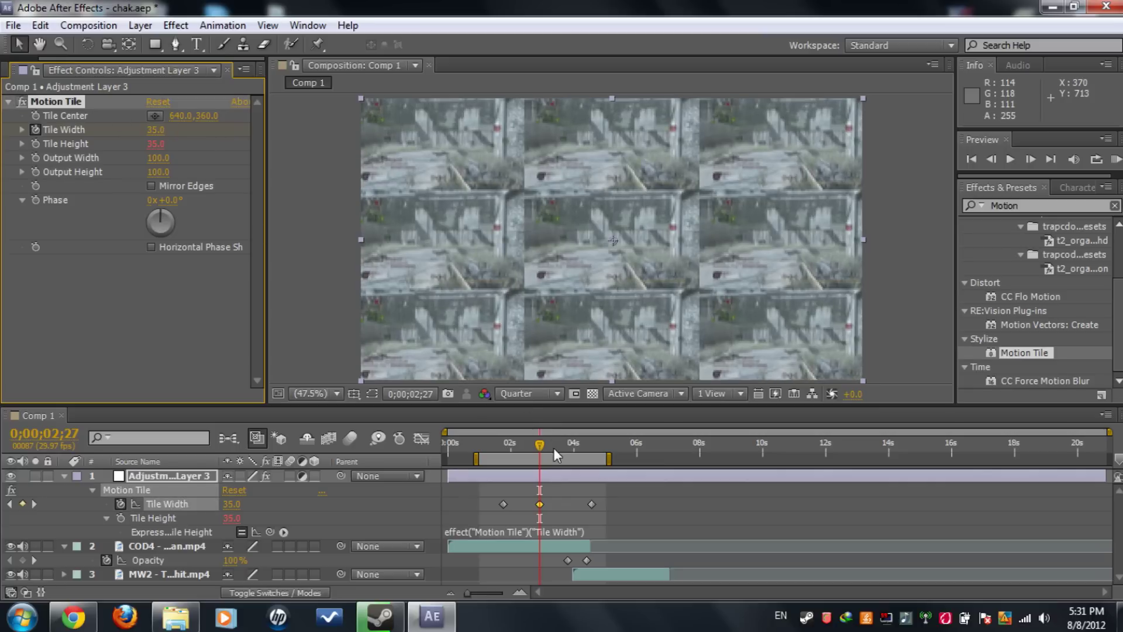
left_click_drag(541, 505, 542, 508)
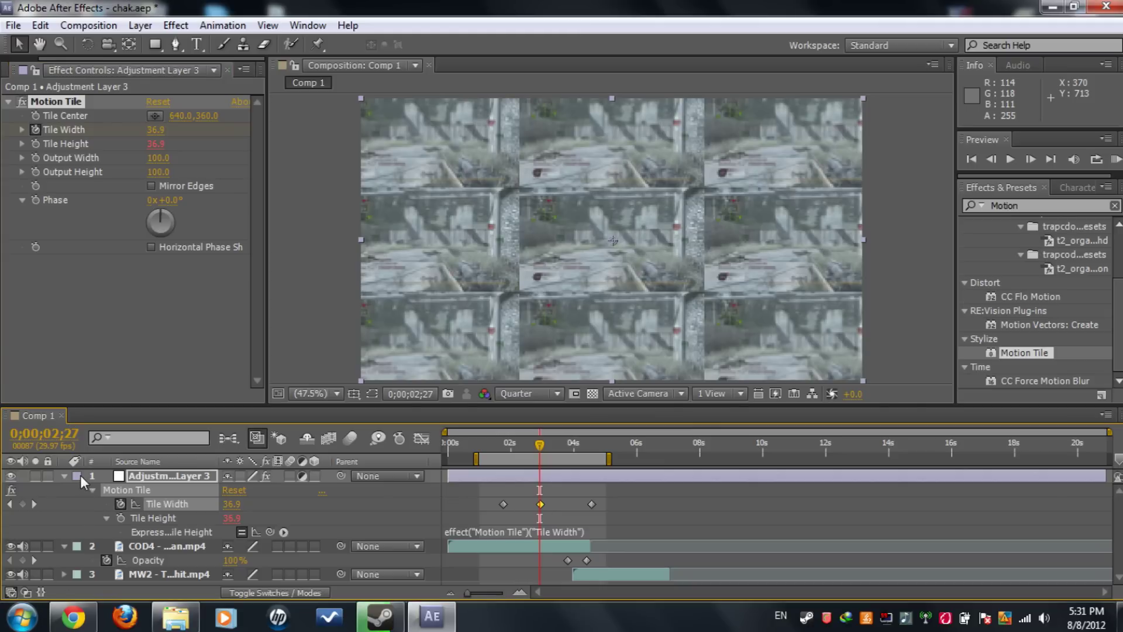
Collapse the layer, show only its animated properties, and select Tile Width.
left_click(65, 476)
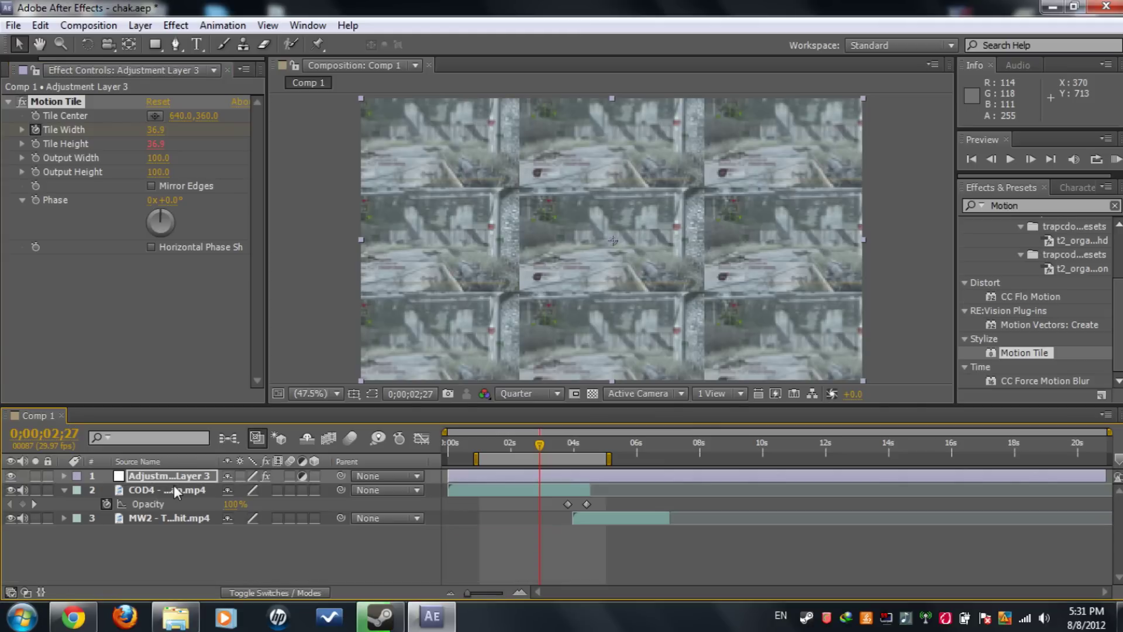
key("u")
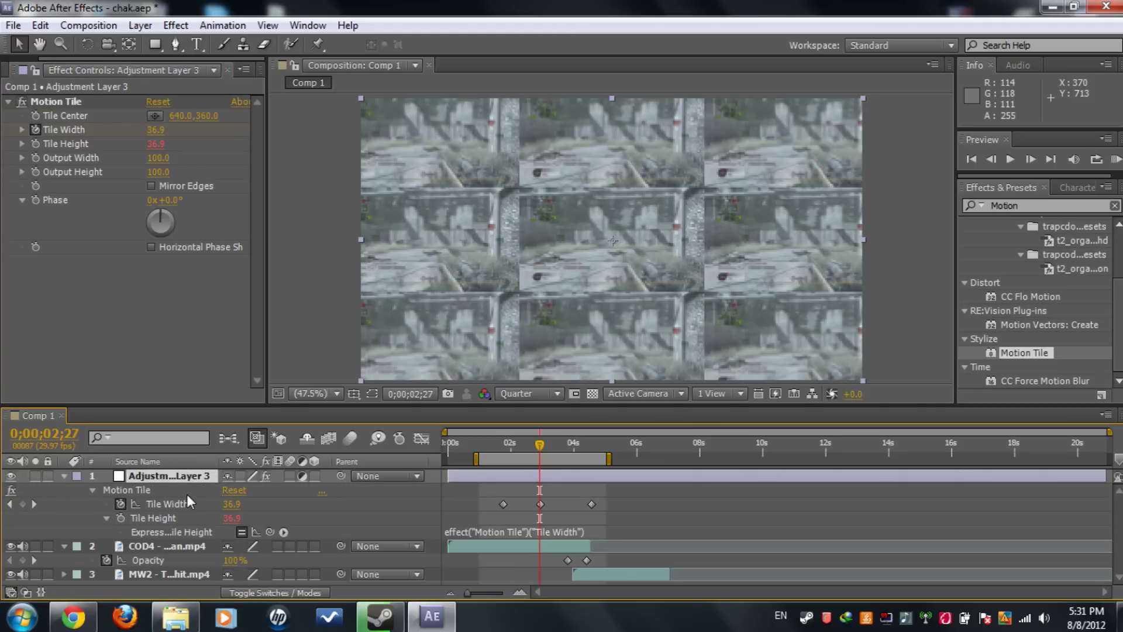
left_click(187, 492)
In the Graph Editor, make the Tile Width keyframes Auto Bezier and ease the first one.
left_click(422, 438)
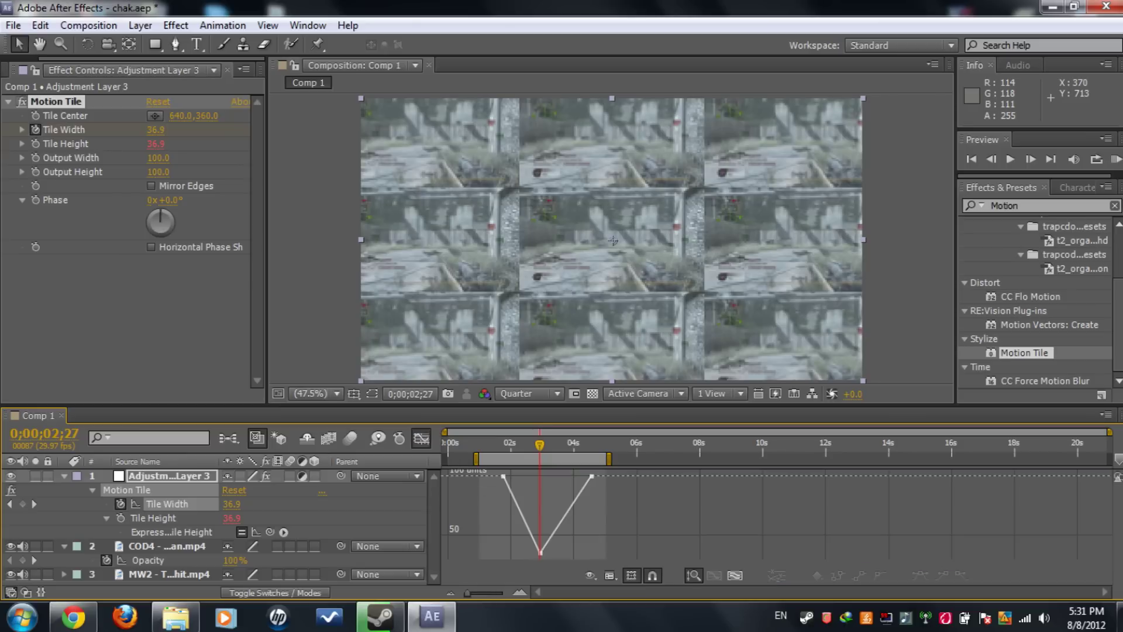
left_click(541, 553)
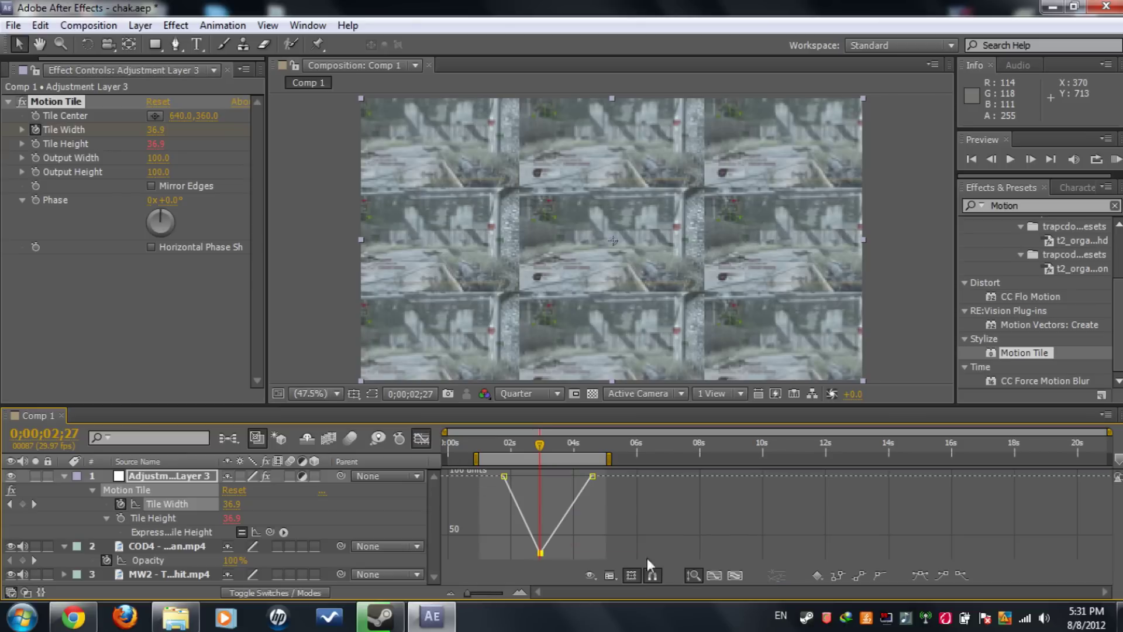
left_click(884, 578)
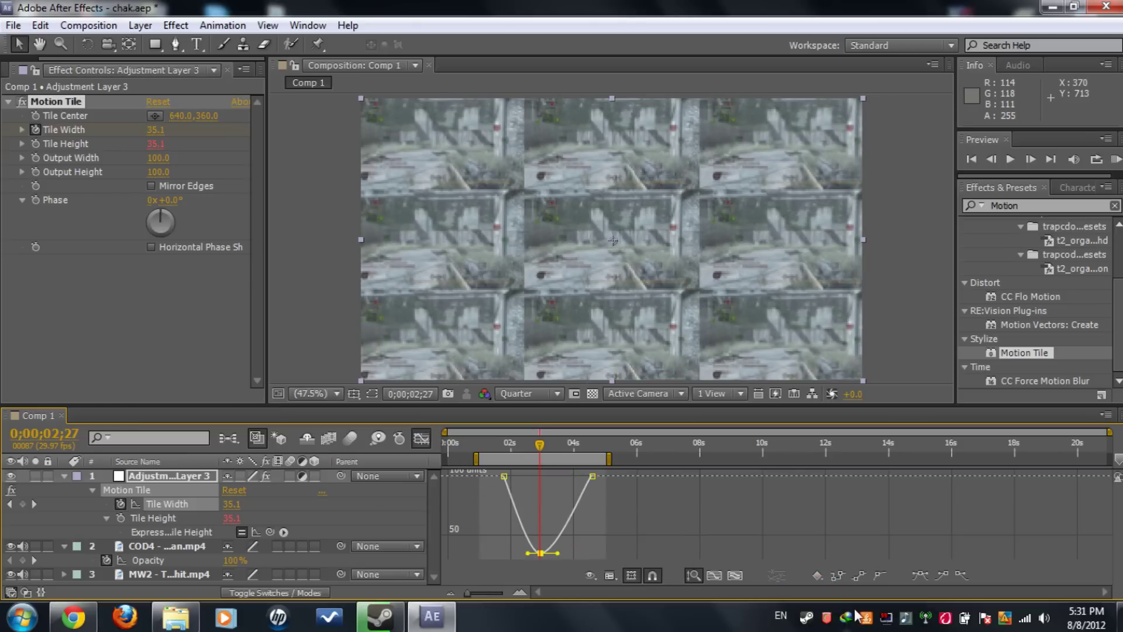
left_click(503, 476)
left_click(960, 578)
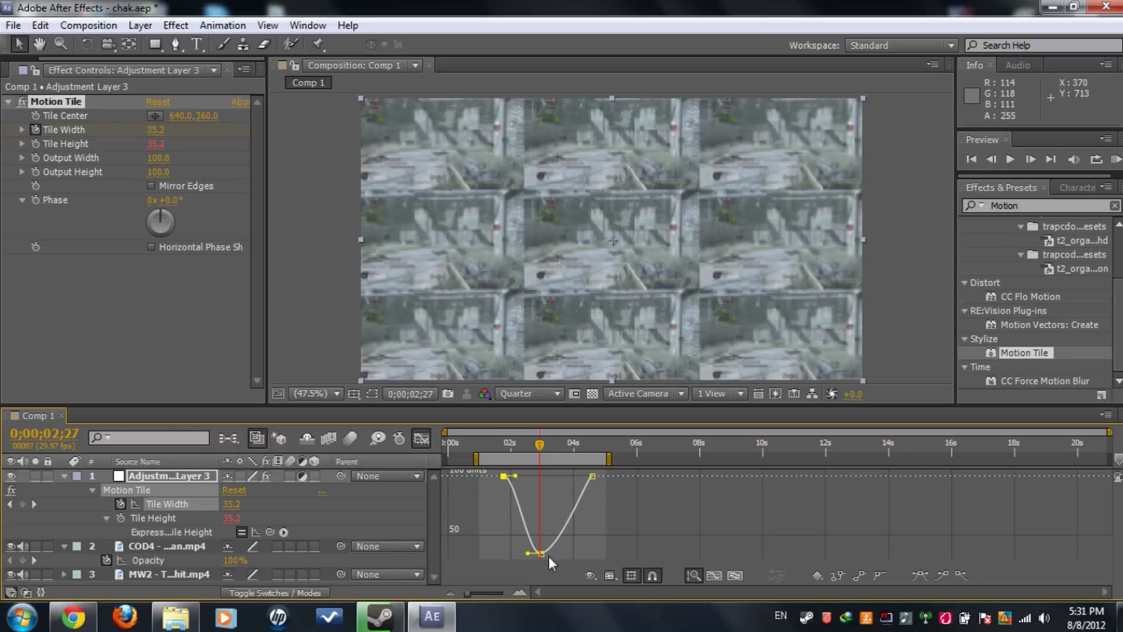
Drag the Bezier handles to round the Tile Width dip into a smooth curve.
left_click(542, 553)
left_click_drag(557, 553, 576, 553)
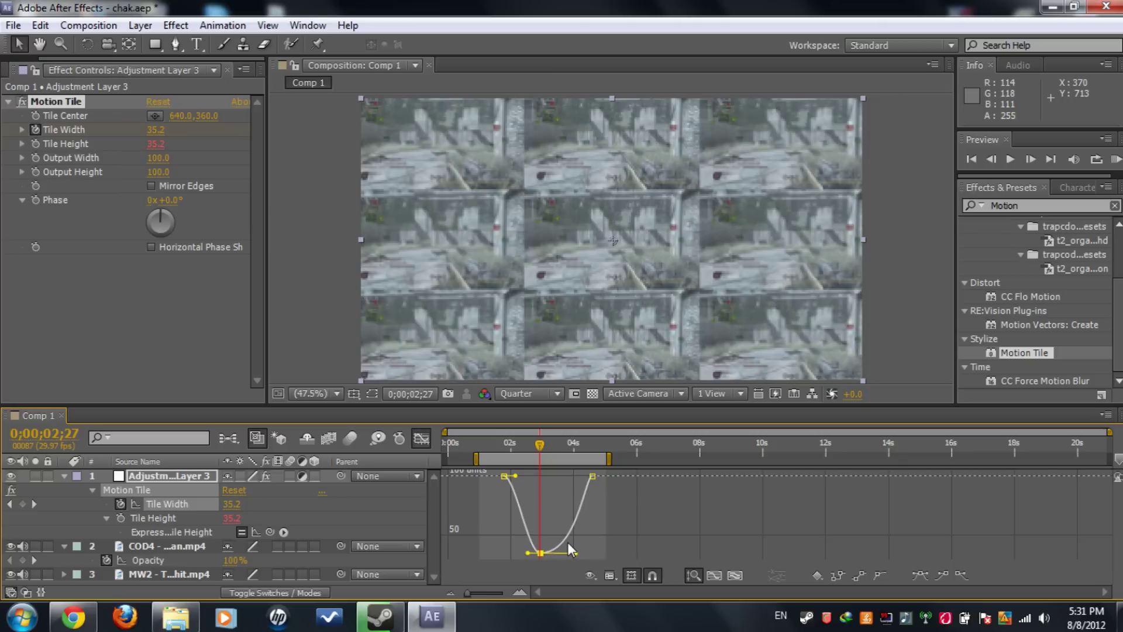
left_click_drag(514, 475, 493, 538)
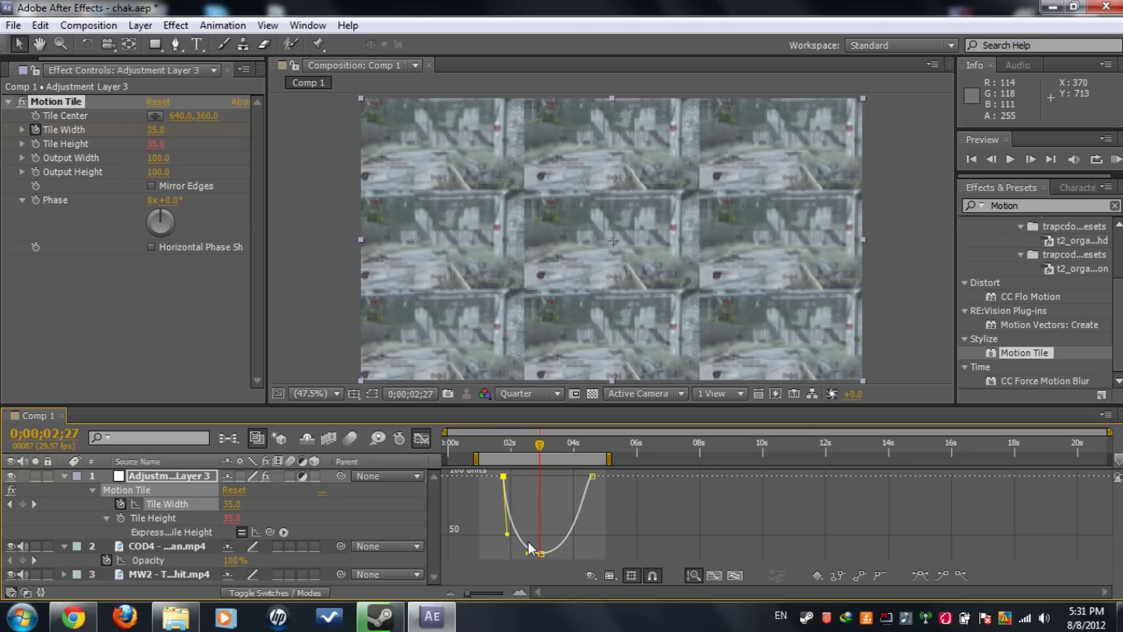
left_click(540, 552)
left_click_drag(575, 553, 581, 553)
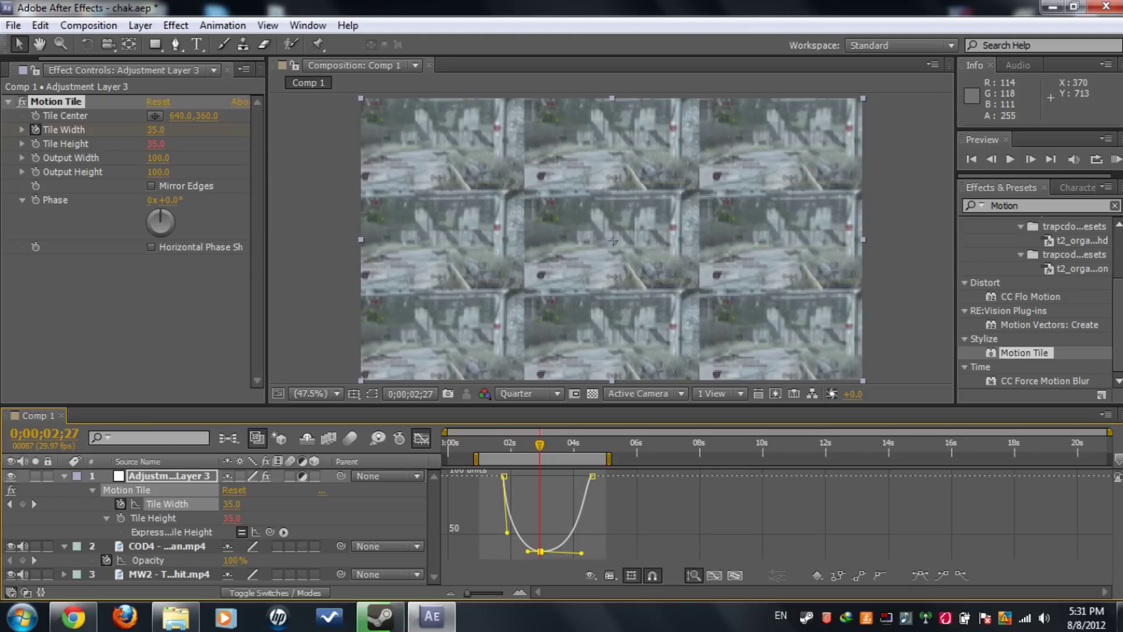
left_click_drag(506, 532, 507, 542)
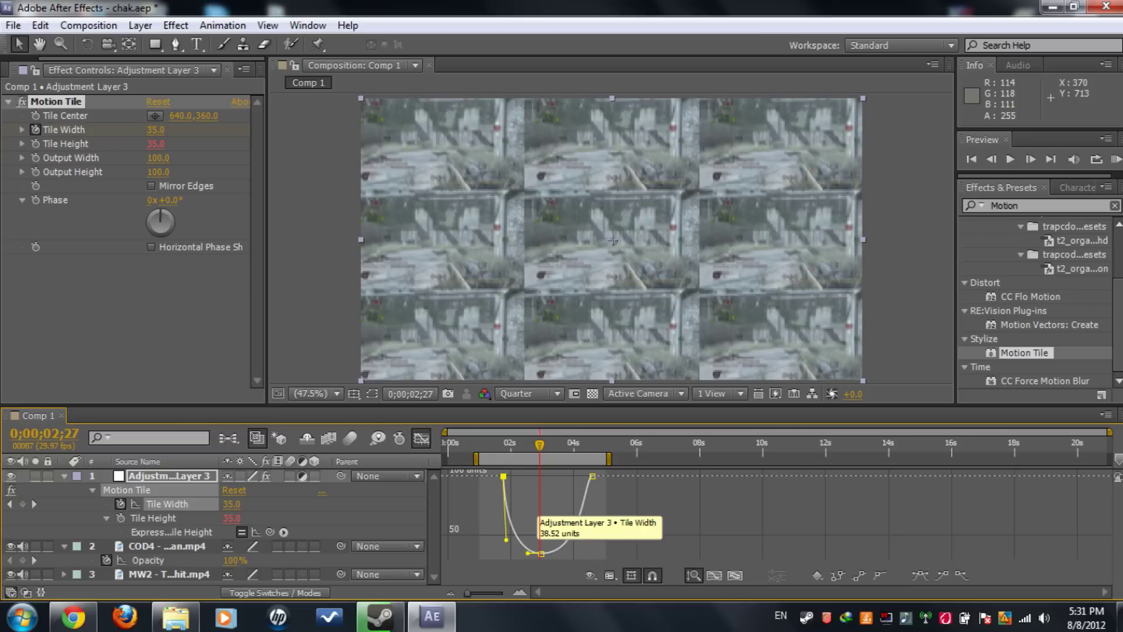
Close the Graph Editor and drag Optics Compensation from an 'optic' search onto Adjustment Layer 3.
left_click(431, 438)
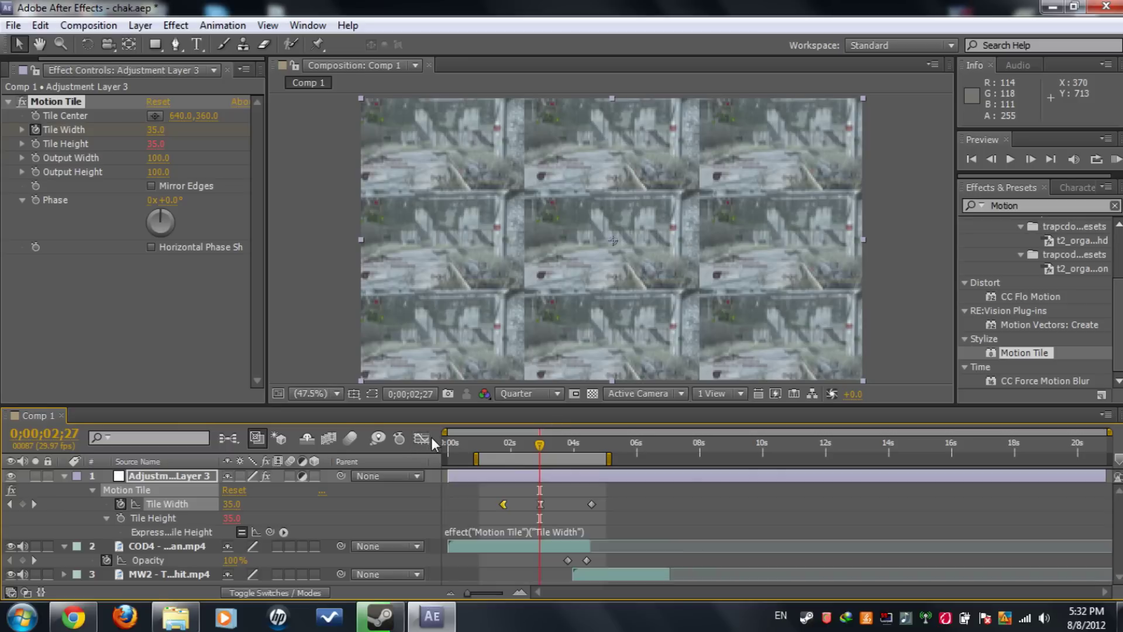
left_click(163, 476)
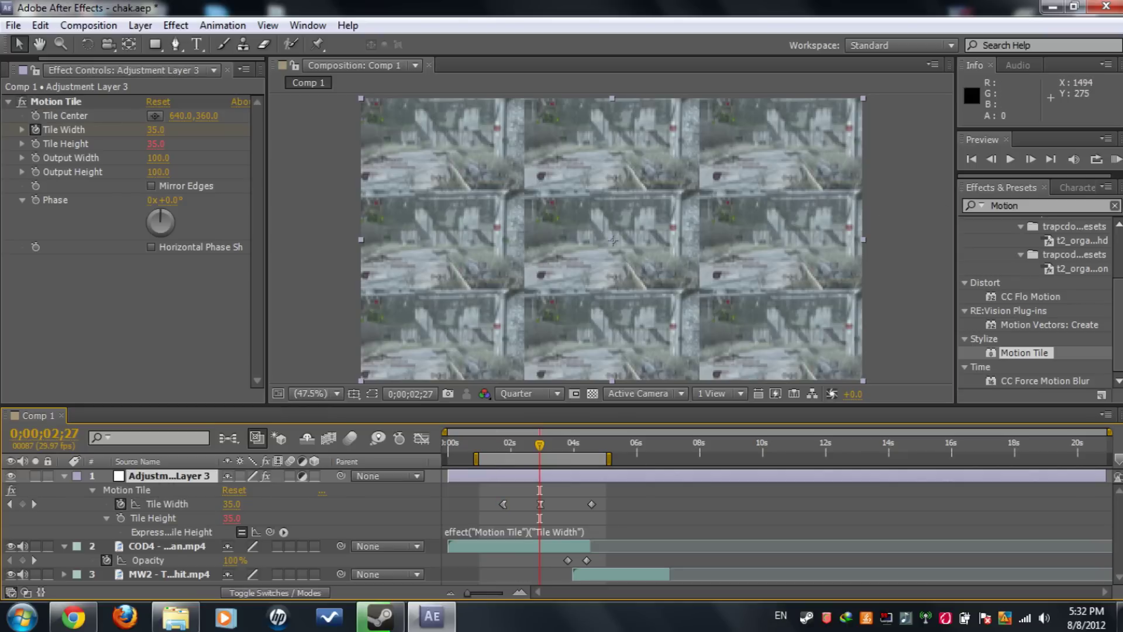
left_click(1029, 205)
type("optic")
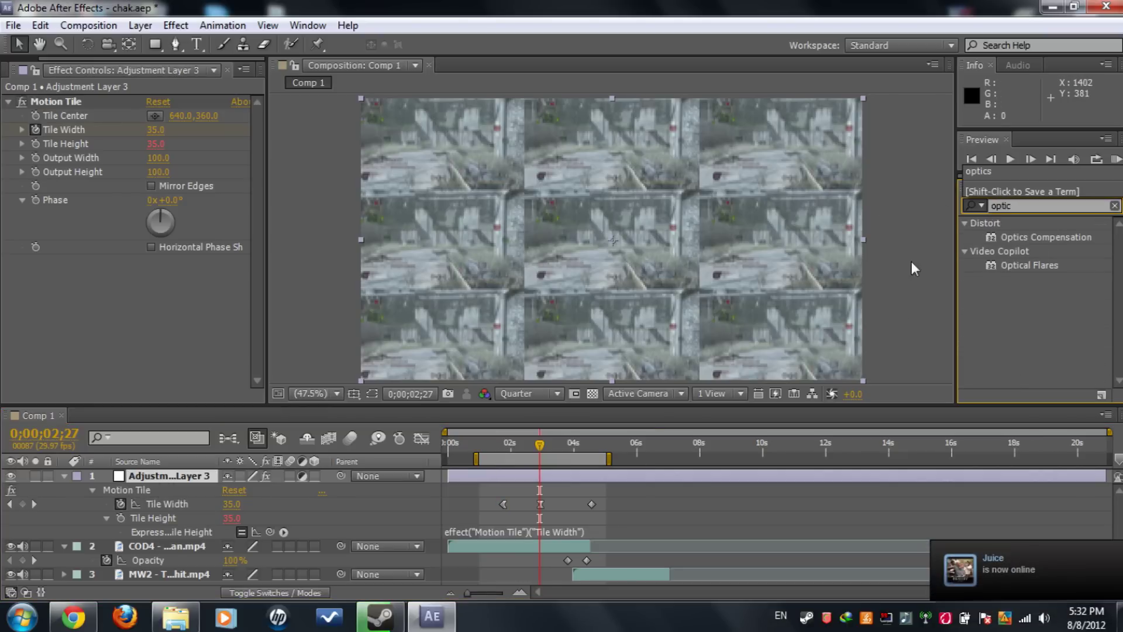
left_click(1047, 242)
left_click(1047, 242)
left_click_drag(1048, 240, 511, 423)
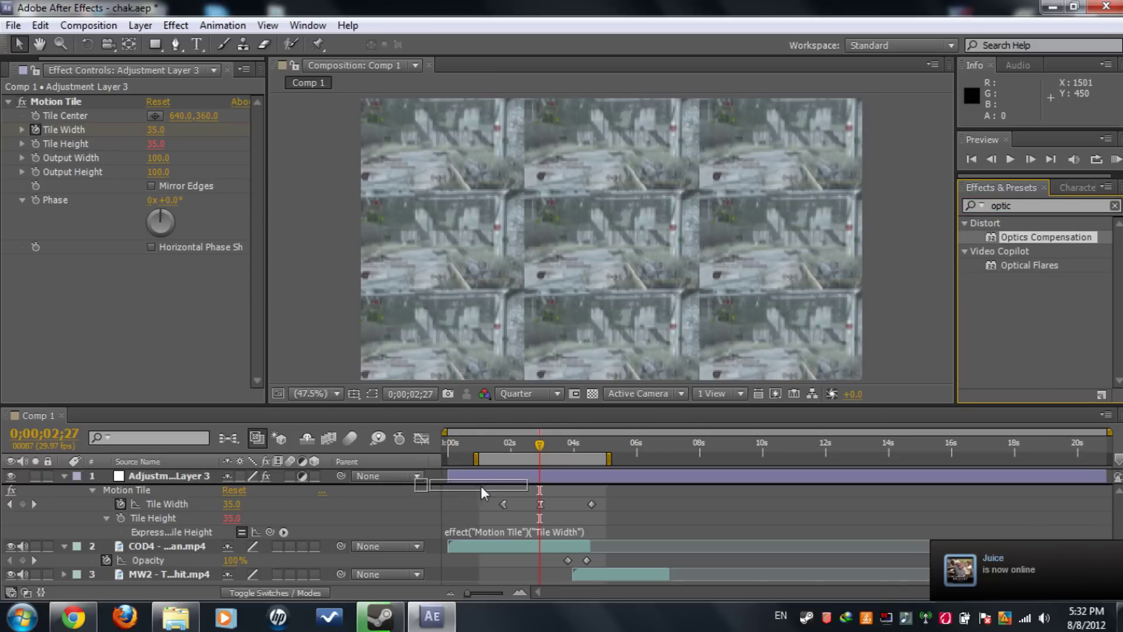
left_click_drag(480, 492, 509, 475)
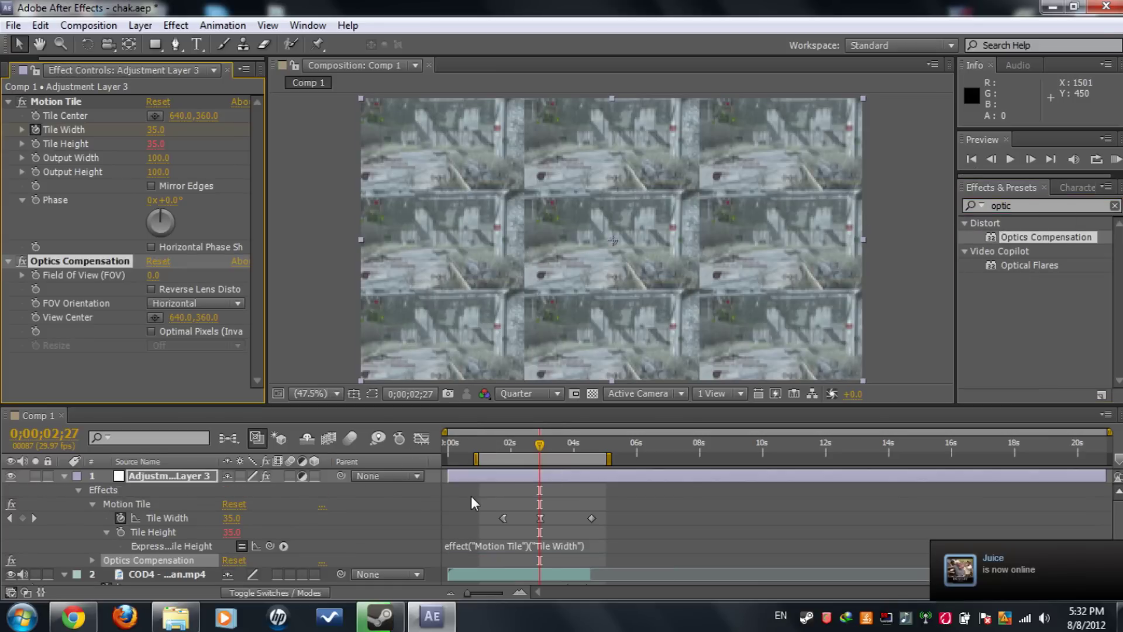
left_click(507, 443)
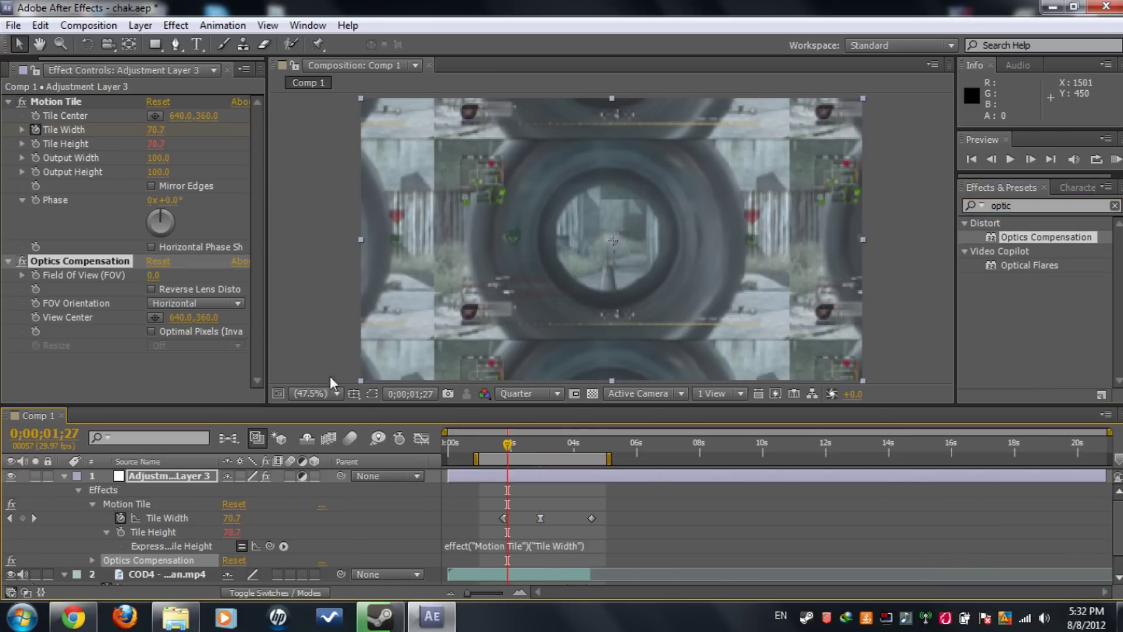
Keyframe Field Of View at 0 from 0;00;01;27 and again at 0;00;04;29.
left_click(35, 274)
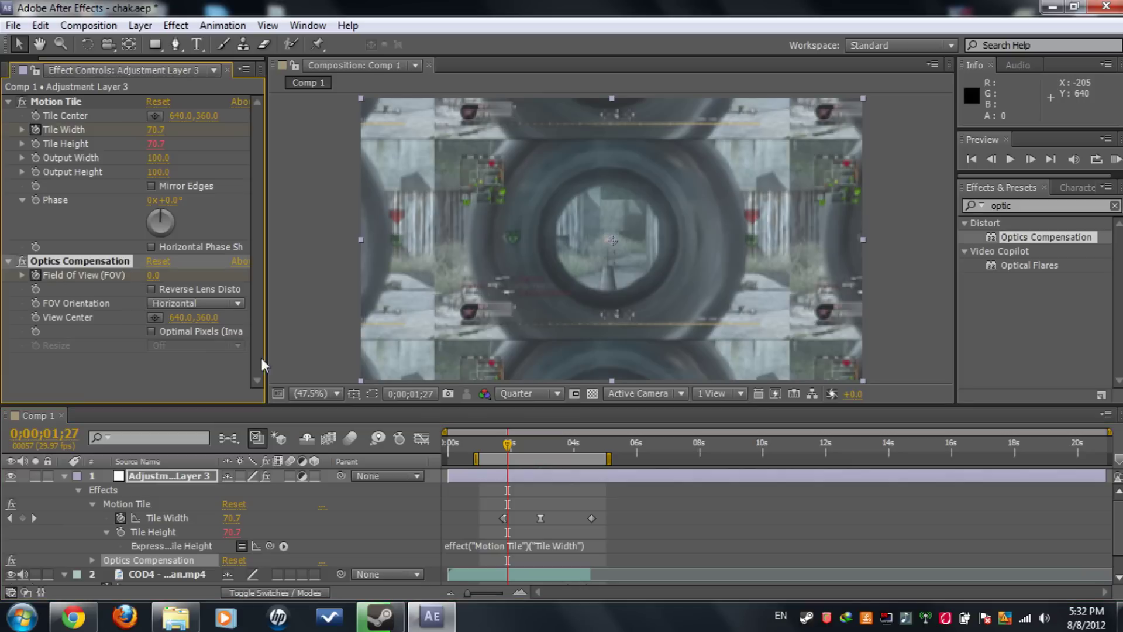
left_click(591, 443)
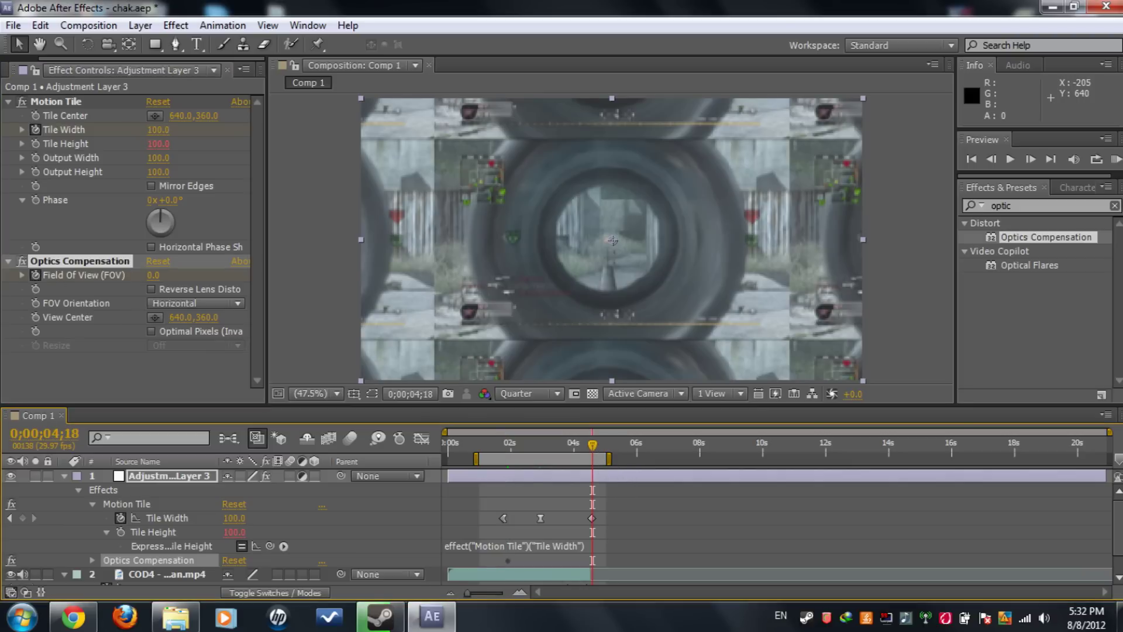
left_click(604, 445)
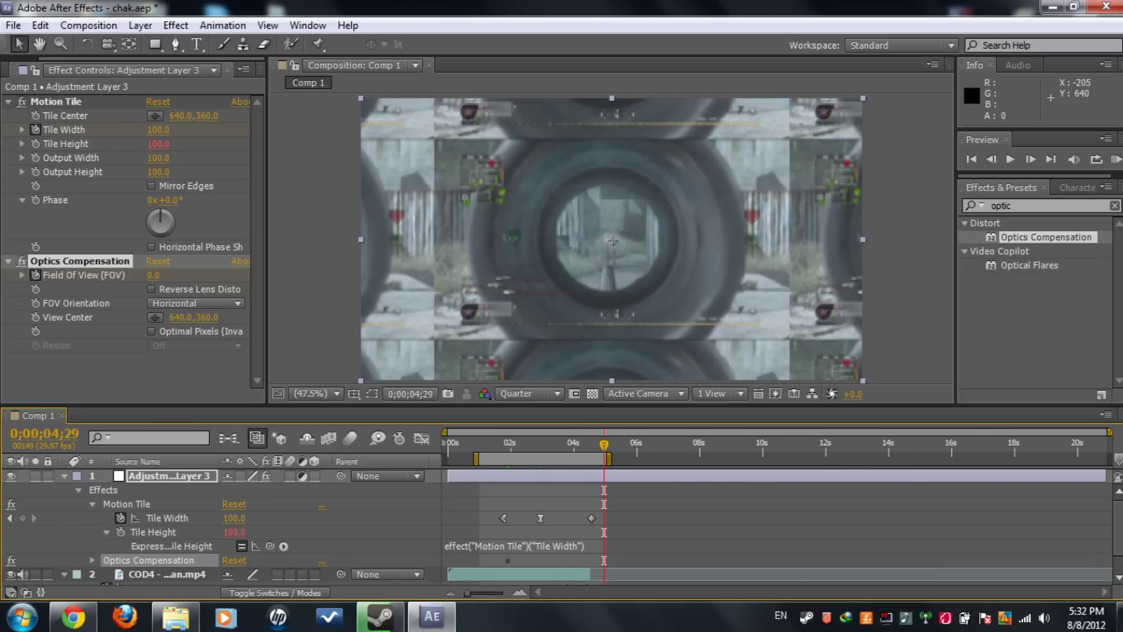
left_click(163, 474)
key("u")
key("u")
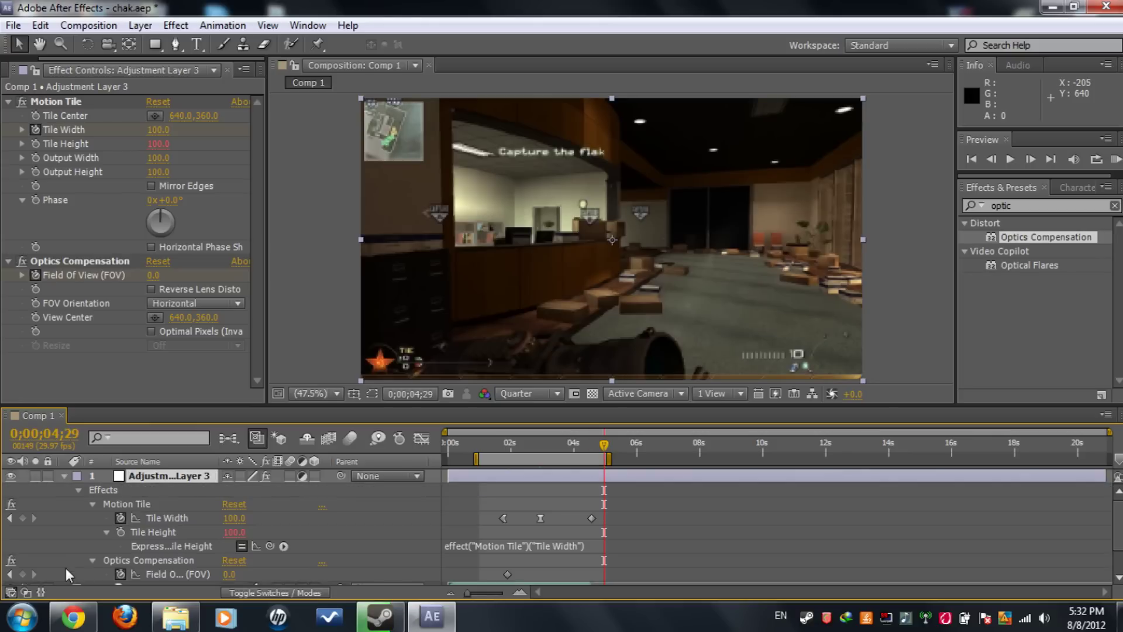
scroll(98, 549, "down", 2)
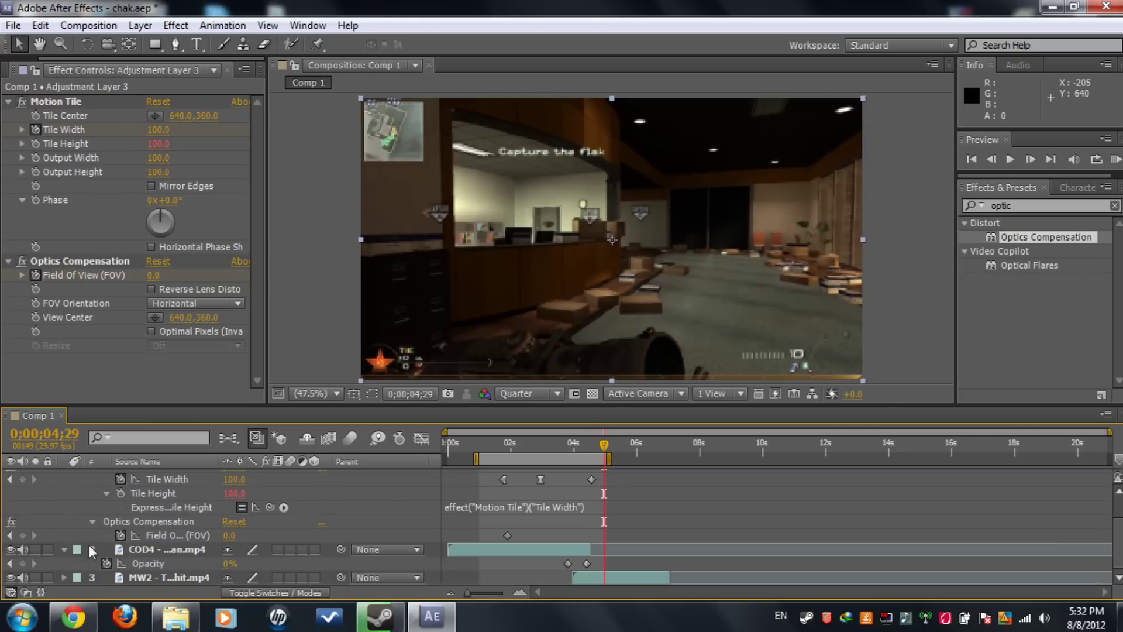
left_click(22, 536)
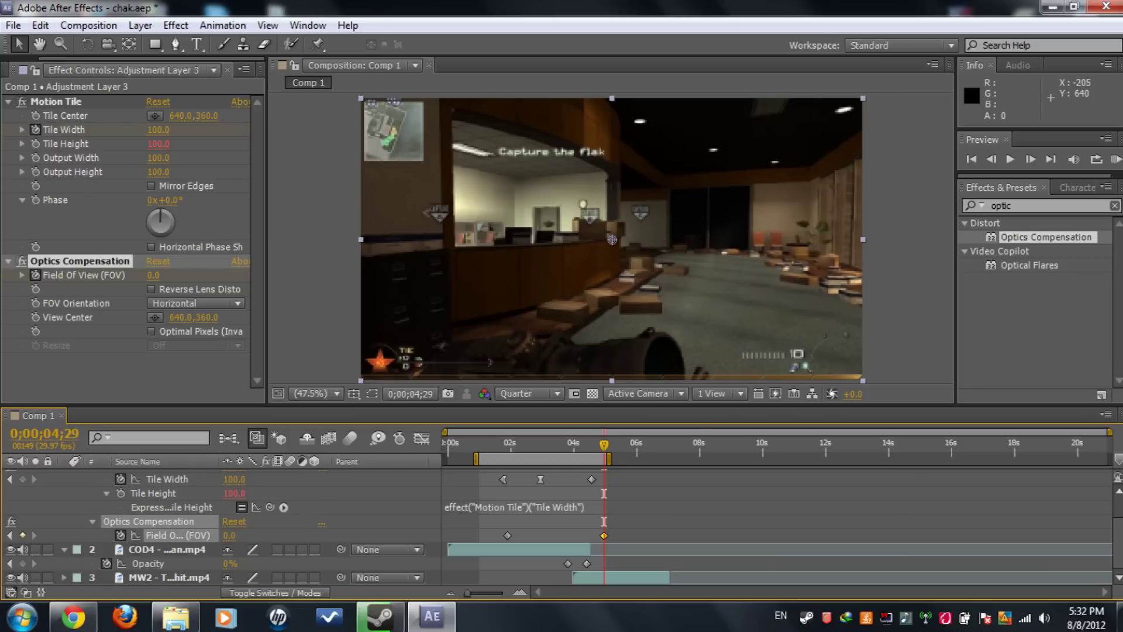
Set Field Of View to 70 at 0;00;03;08 and enable Reverse Lens Distortion.
left_click(551, 450)
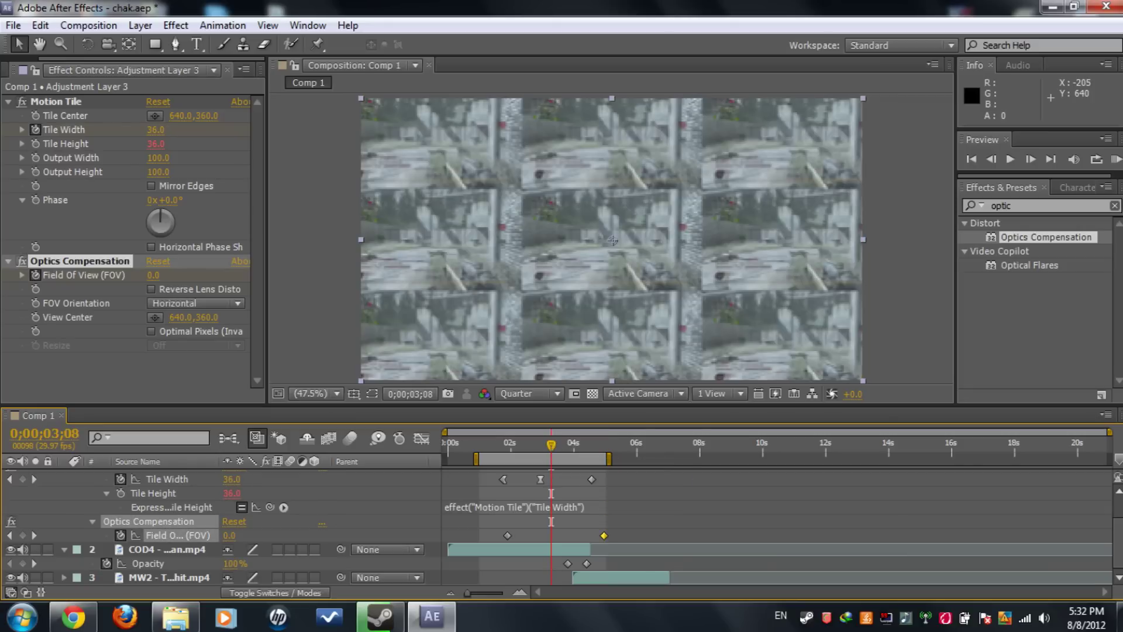
left_click(154, 275)
key("Return")
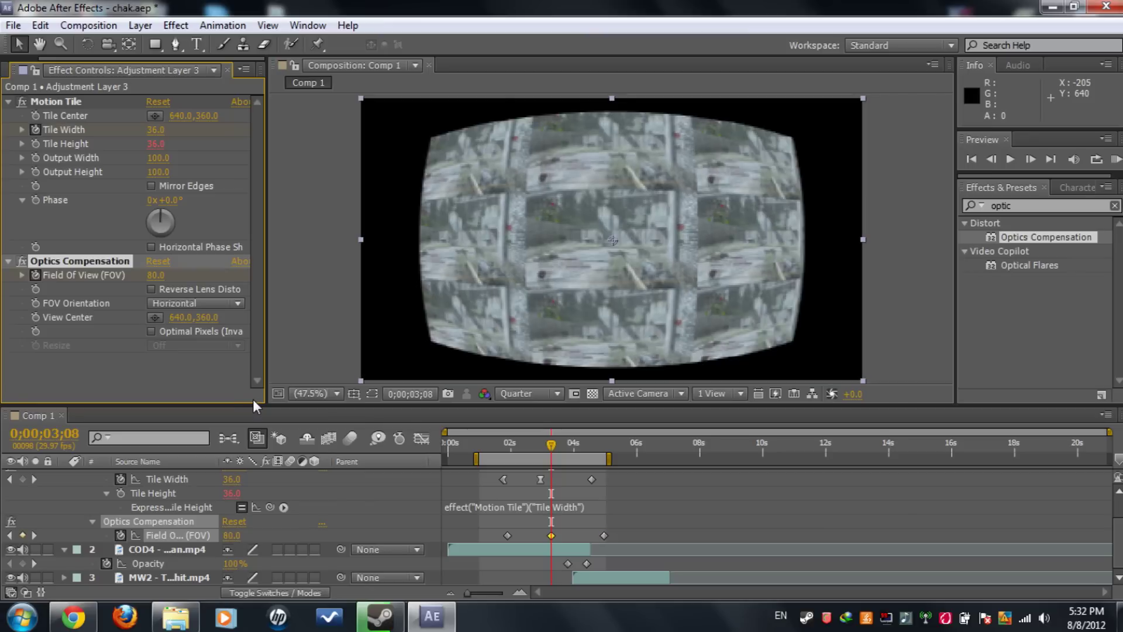
left_click(152, 289)
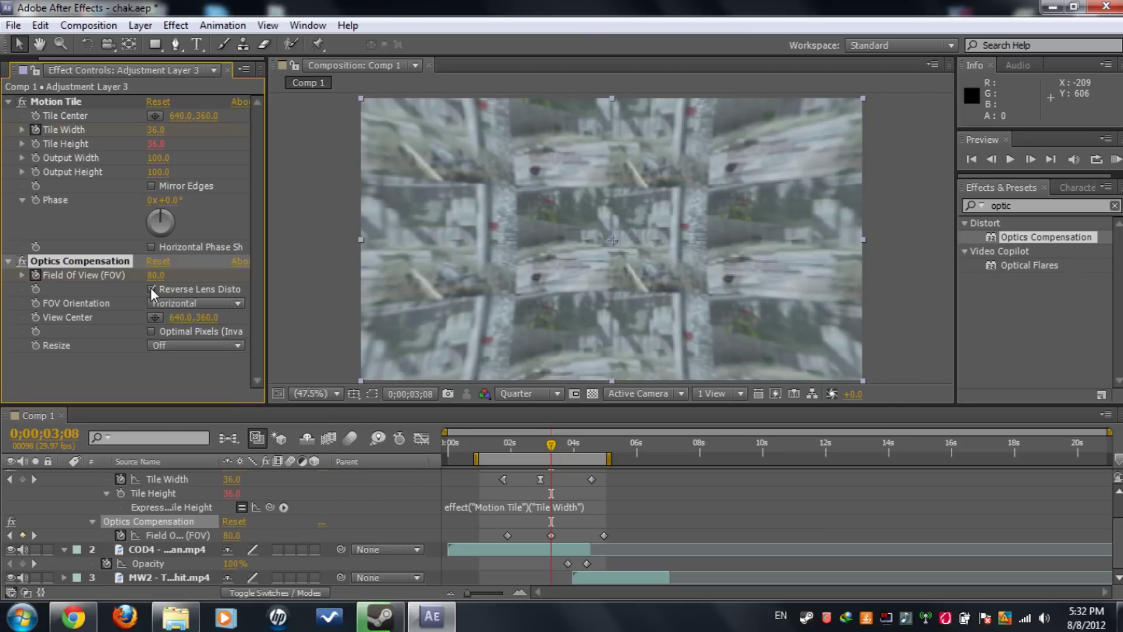
left_click(156, 275)
type("70")
key("Return")
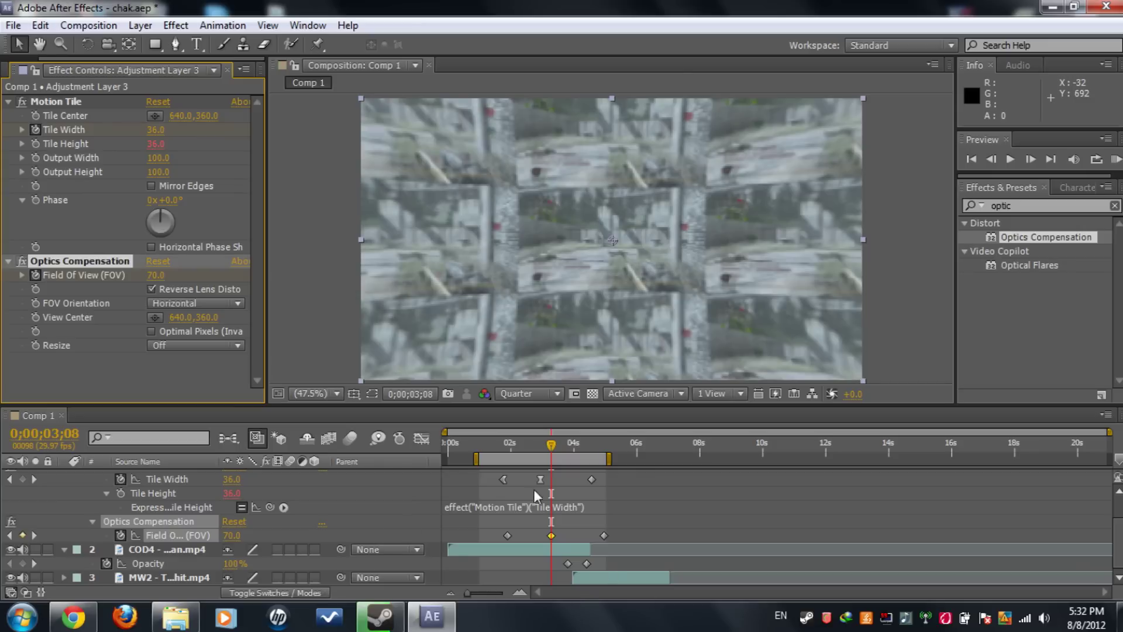
left_click(421, 438)
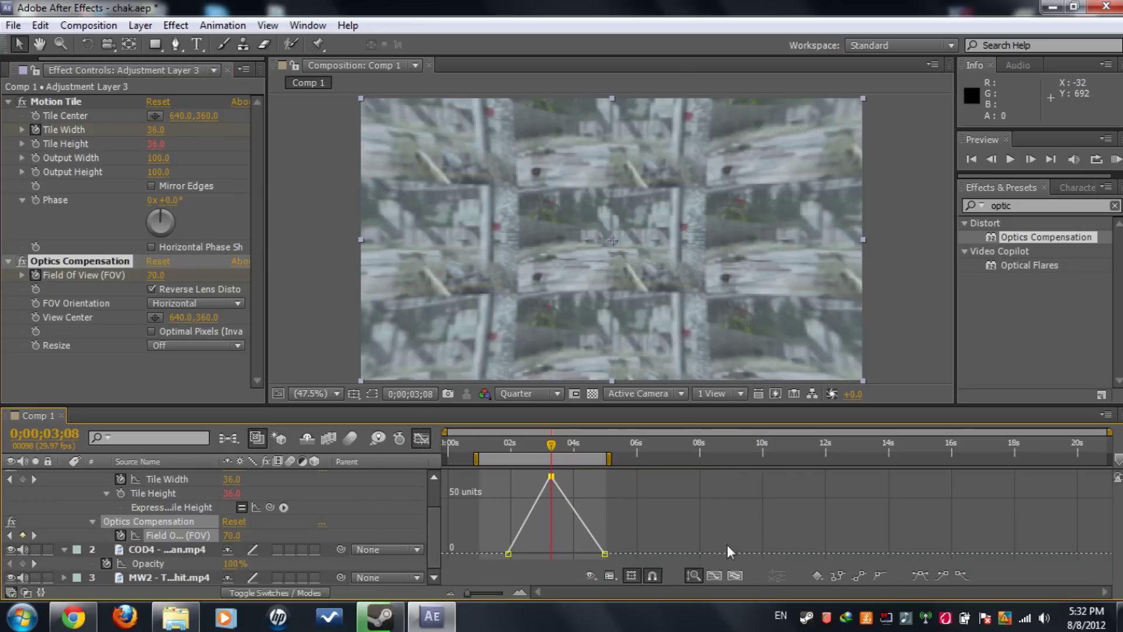
Ease and widen the Field Of View peak, shifting the final zero keyframe slightly later.
left_click(918, 574)
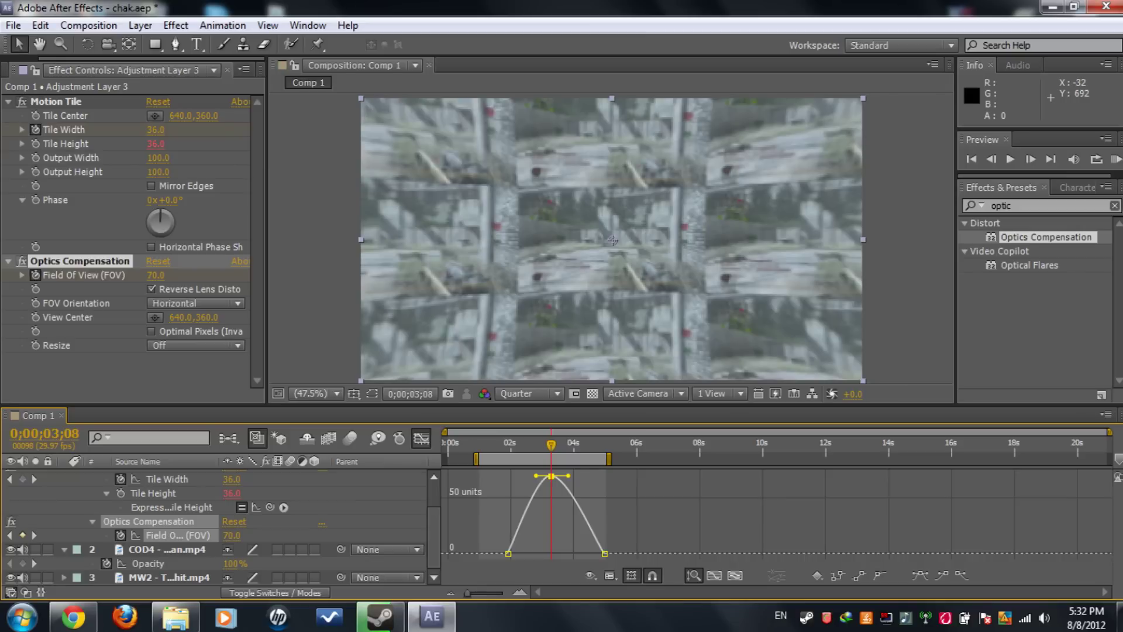
left_click_drag(568, 475, 588, 473)
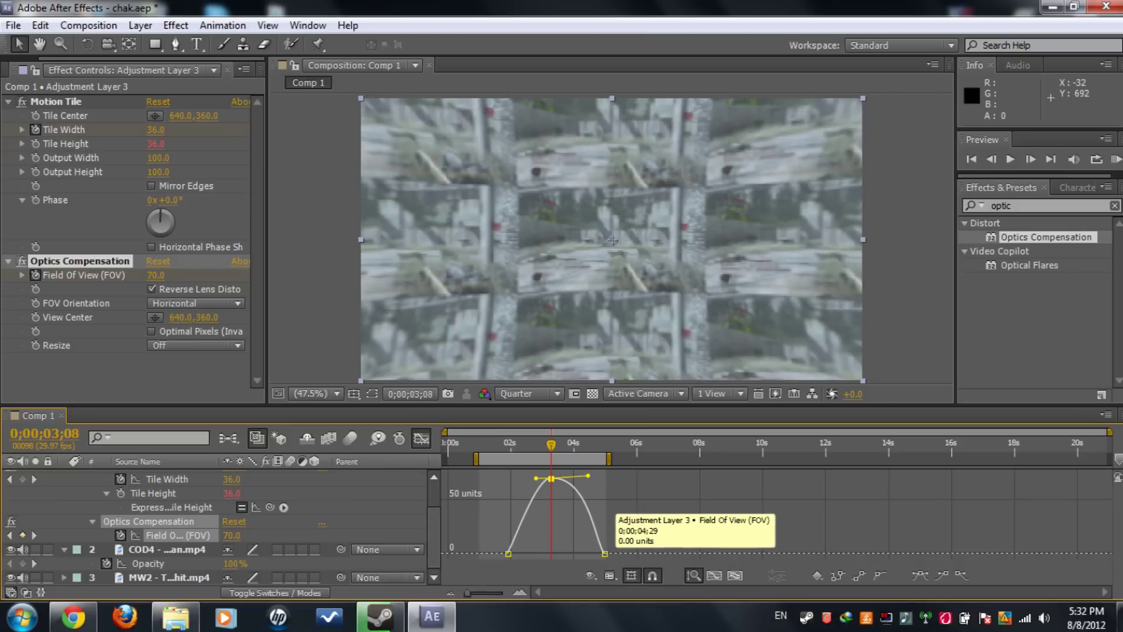
left_click_drag(604, 554, 618, 553)
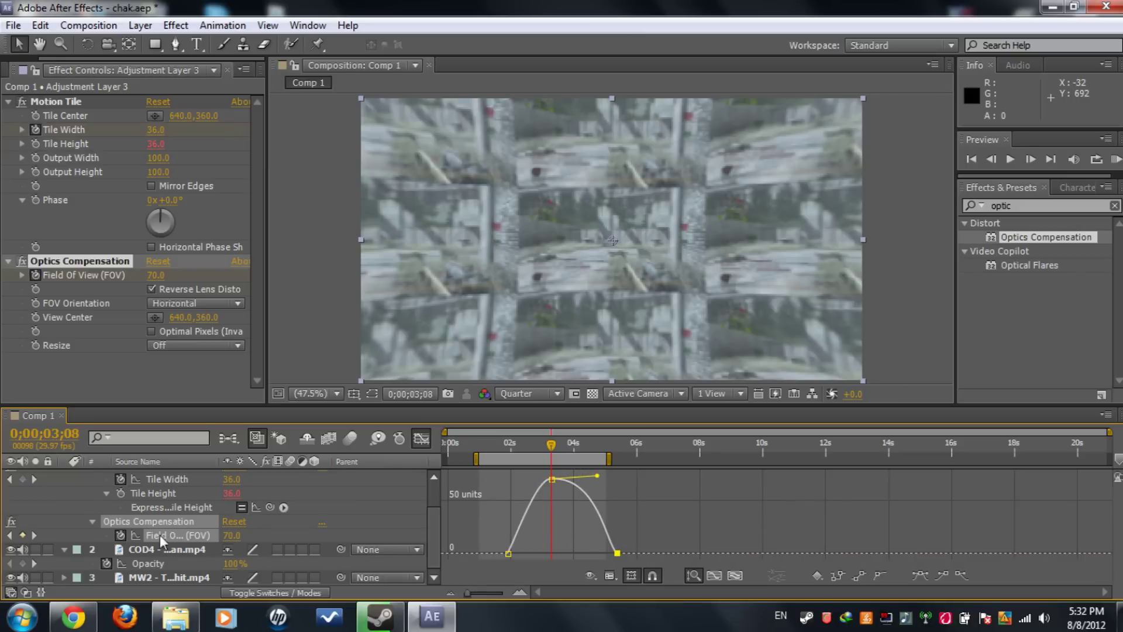
scroll(167, 532, "up", 2)
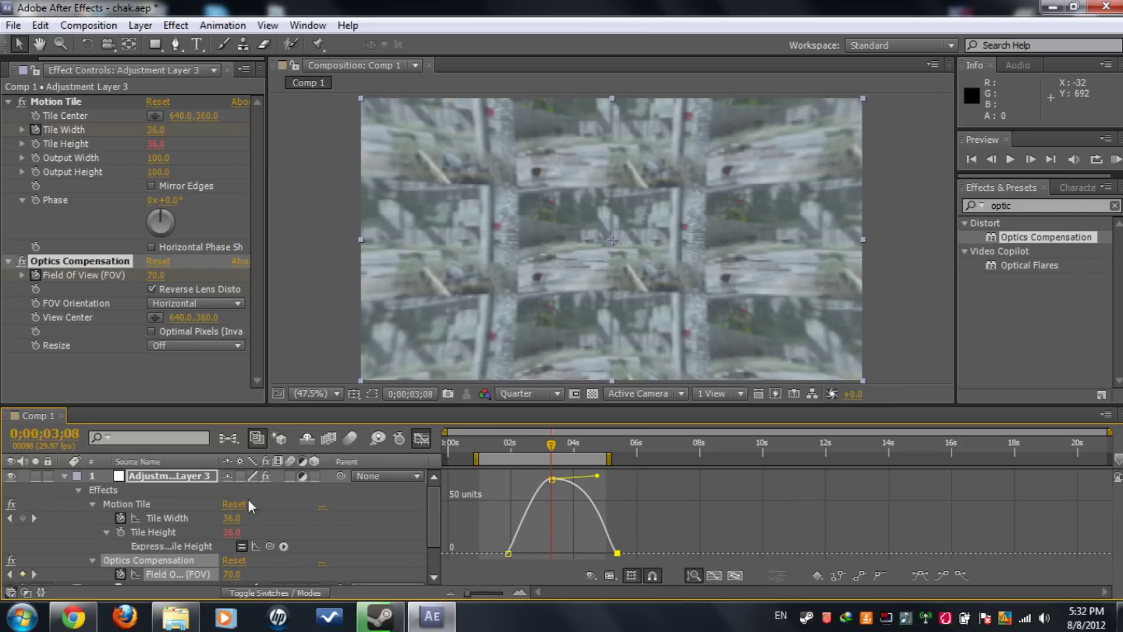
Preview the transition from 0;00;01;28, then select the Motion Tile effect on the adjustment layer.
left_click(421, 439)
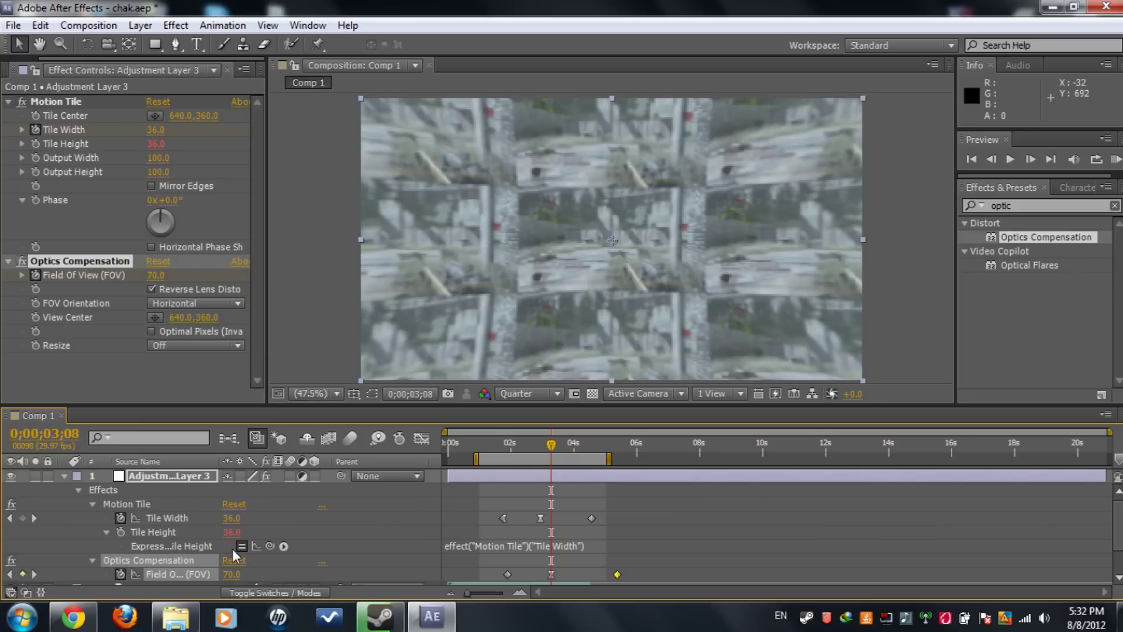
left_click_drag(554, 450, 509, 445)
left_click(1010, 159)
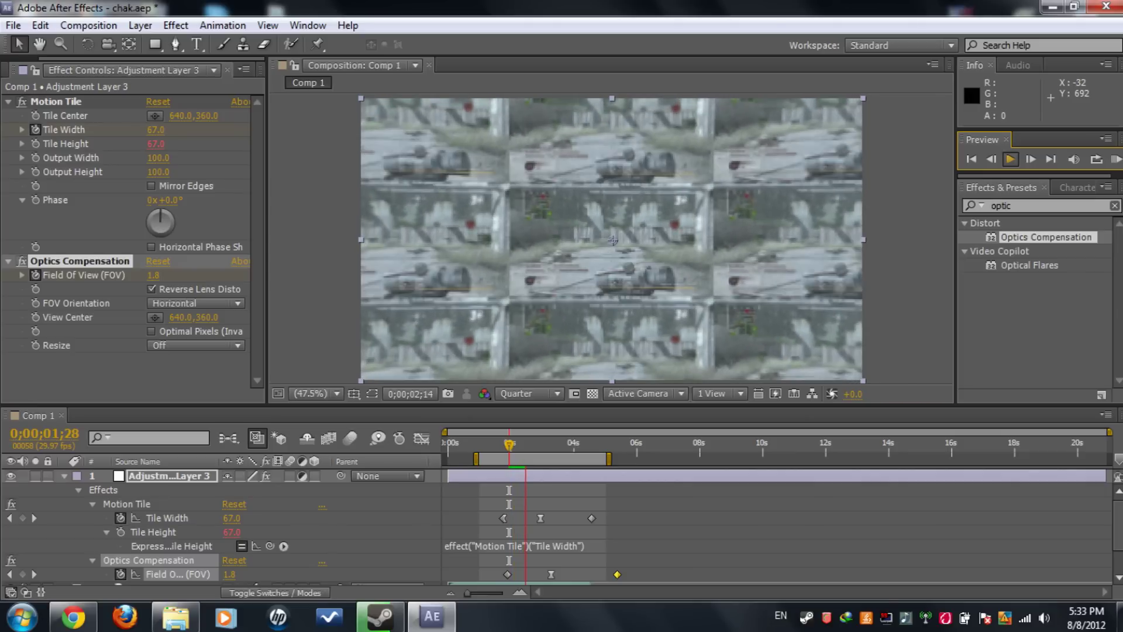
left_click(1032, 162)
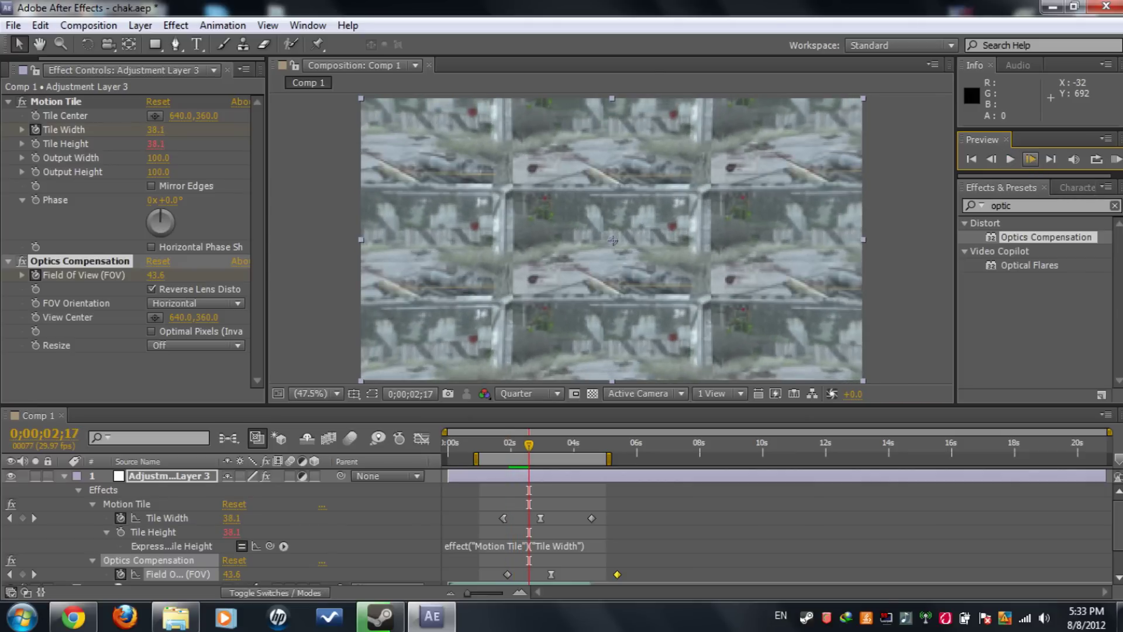
left_click(188, 474)
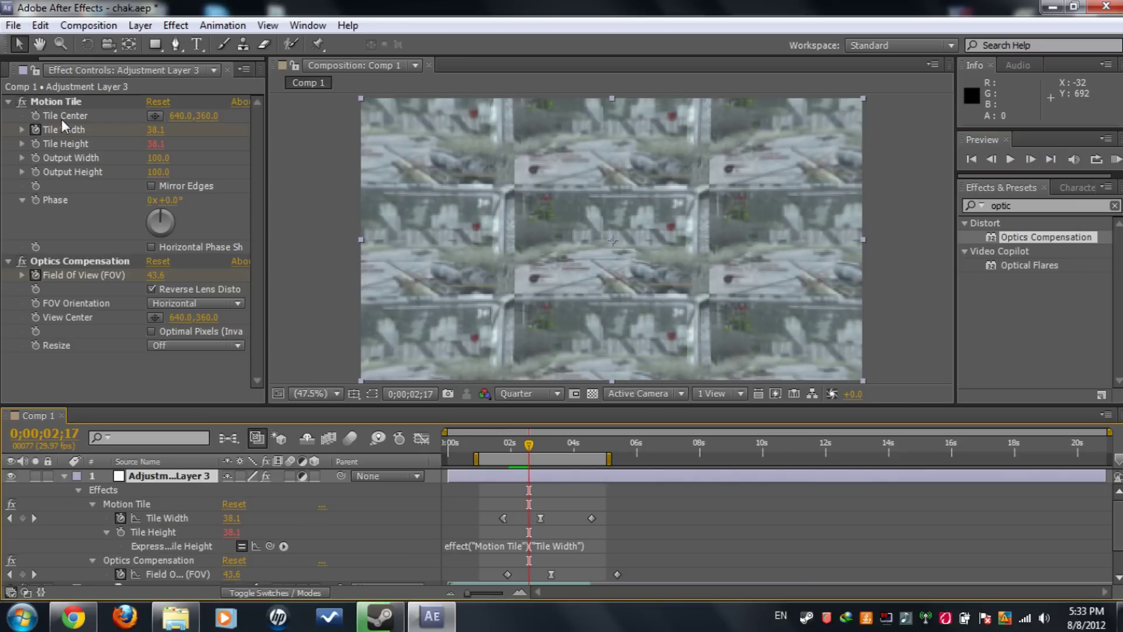
left_click(52, 96)
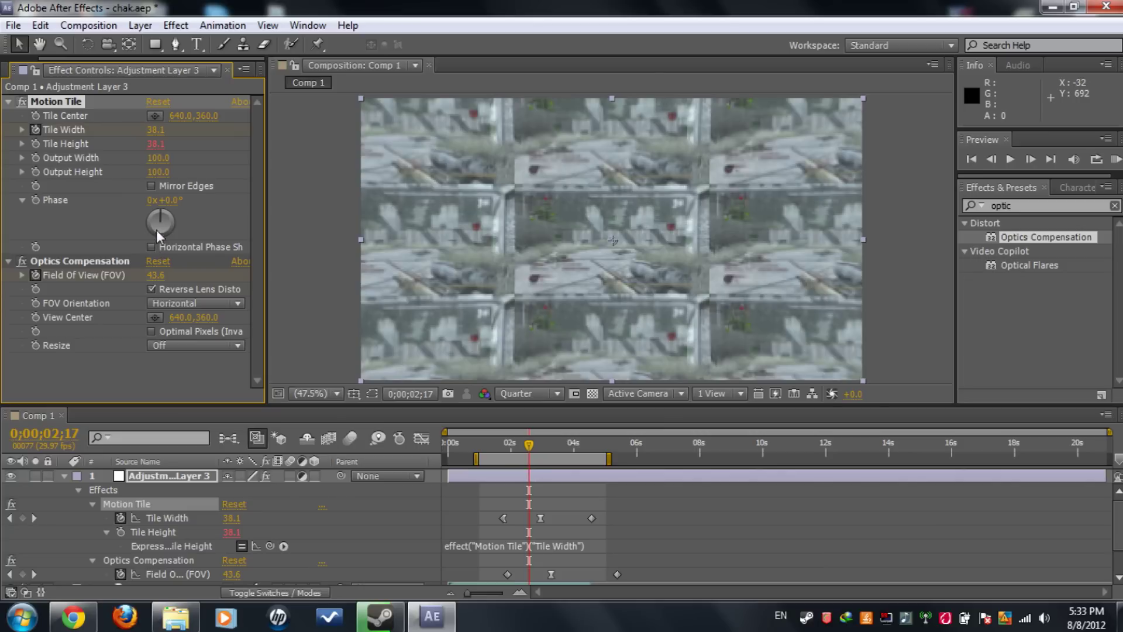
Turn on Horizontal Phase Shift, undoing a trial Phase change.
left_click_drag(159, 212, 101, 200)
key("ctrl+z")
left_click(151, 248)
key("ctrl+z")
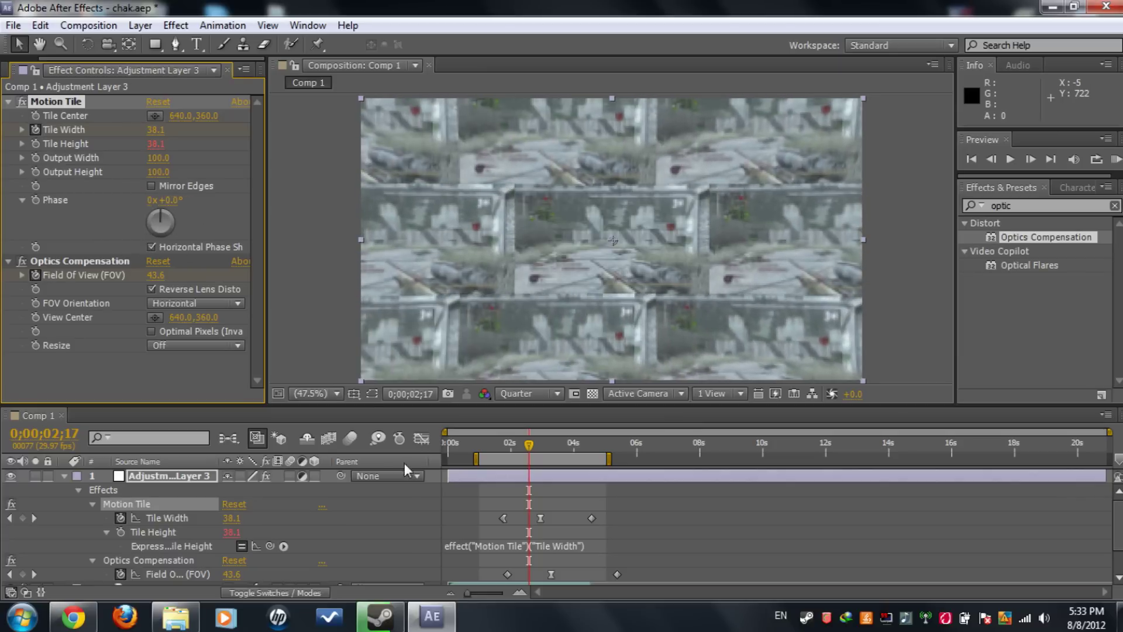
Keyframe Phase at 0;00;02;04 and set it to 4 revolutions at 0;00;04;14.
left_click(513, 450)
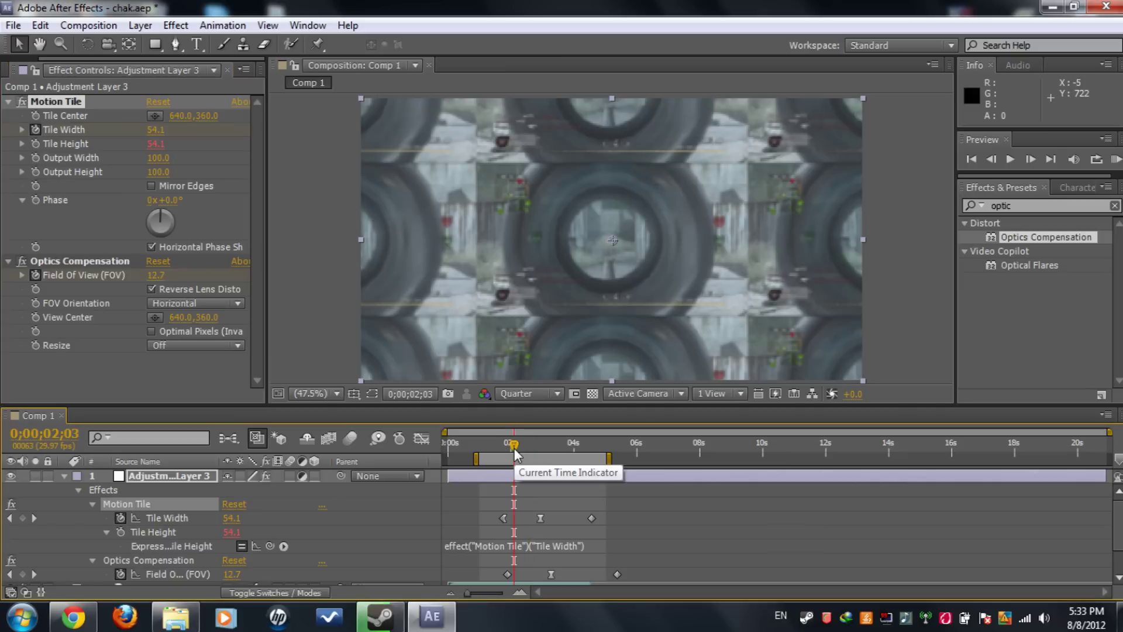
key("Page_Down")
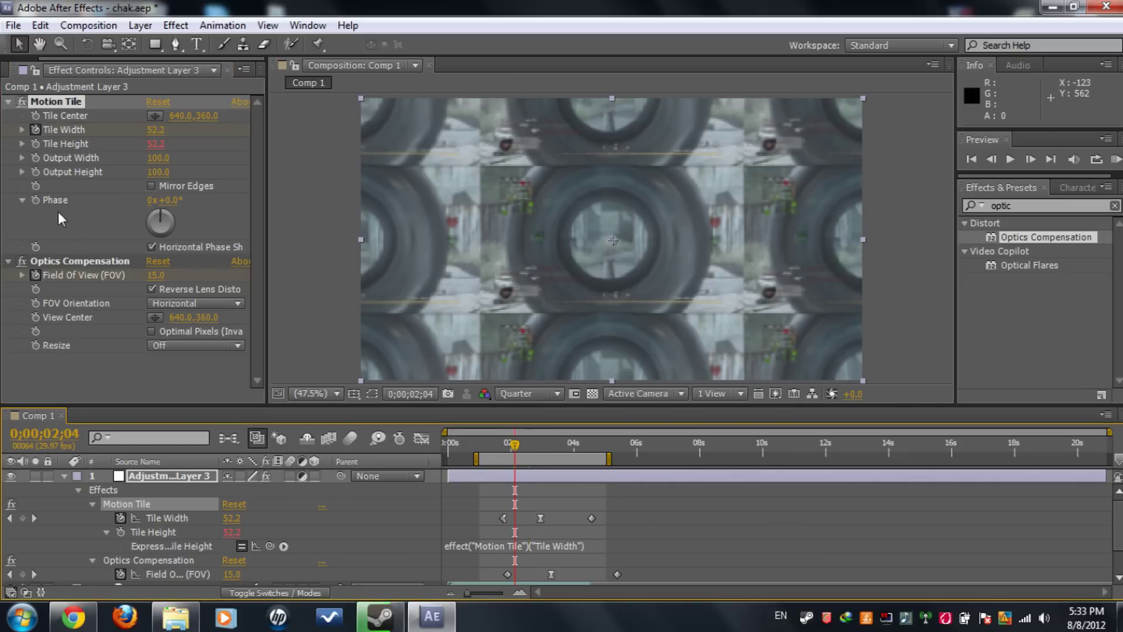
left_click(34, 200)
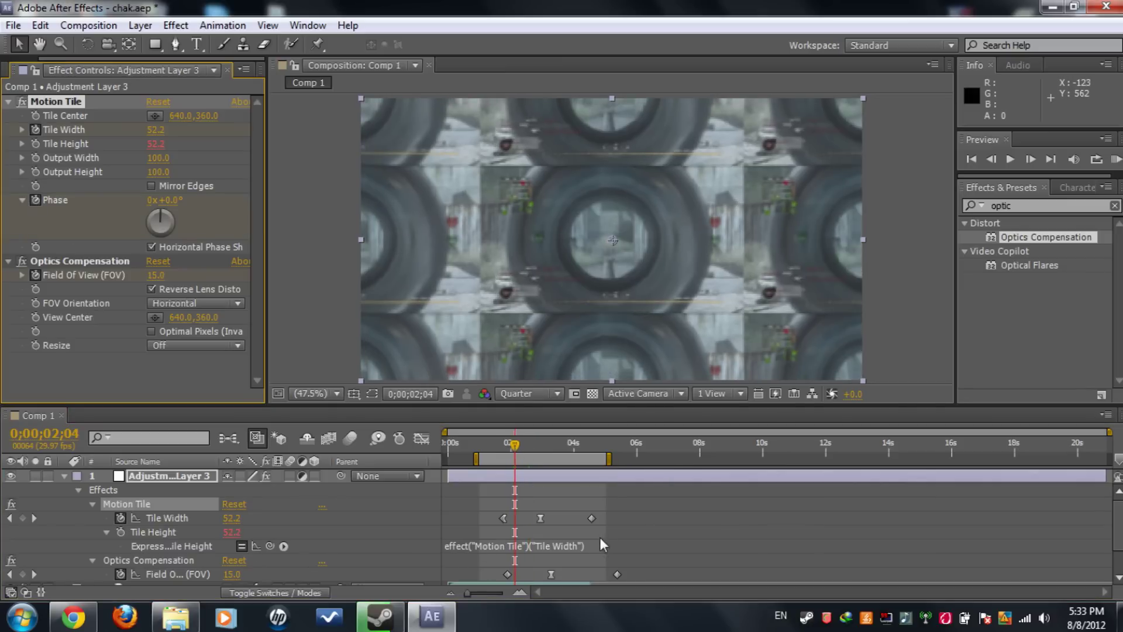
left_click(591, 441)
left_click(593, 443)
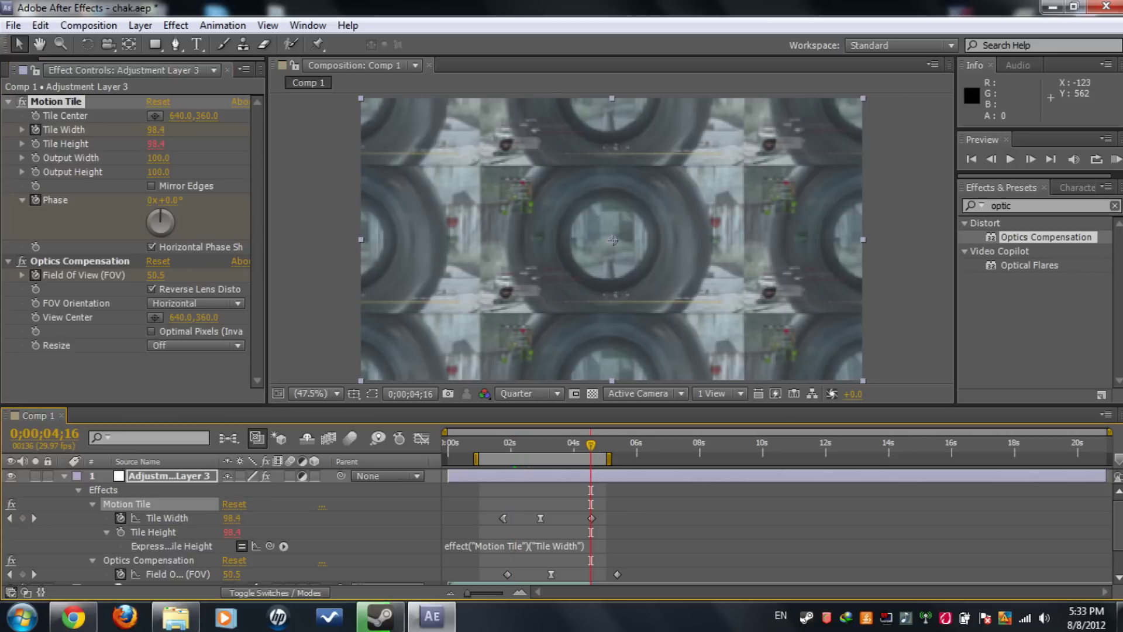
left_click_drag(591, 444, 588, 444)
left_click(150, 200)
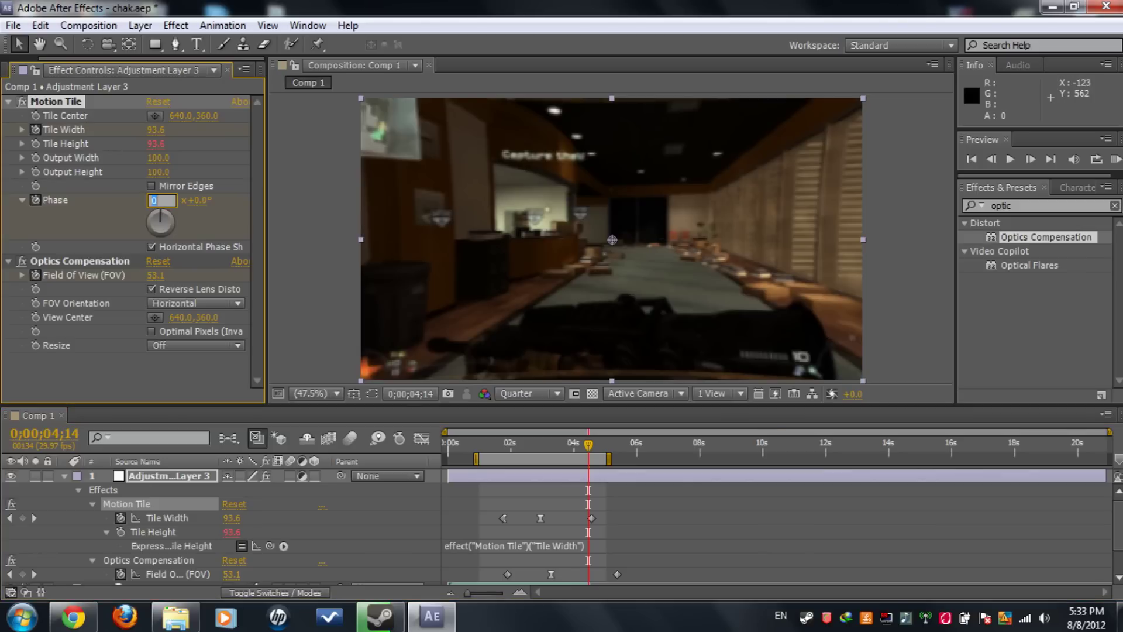
type("4")
key("Return")
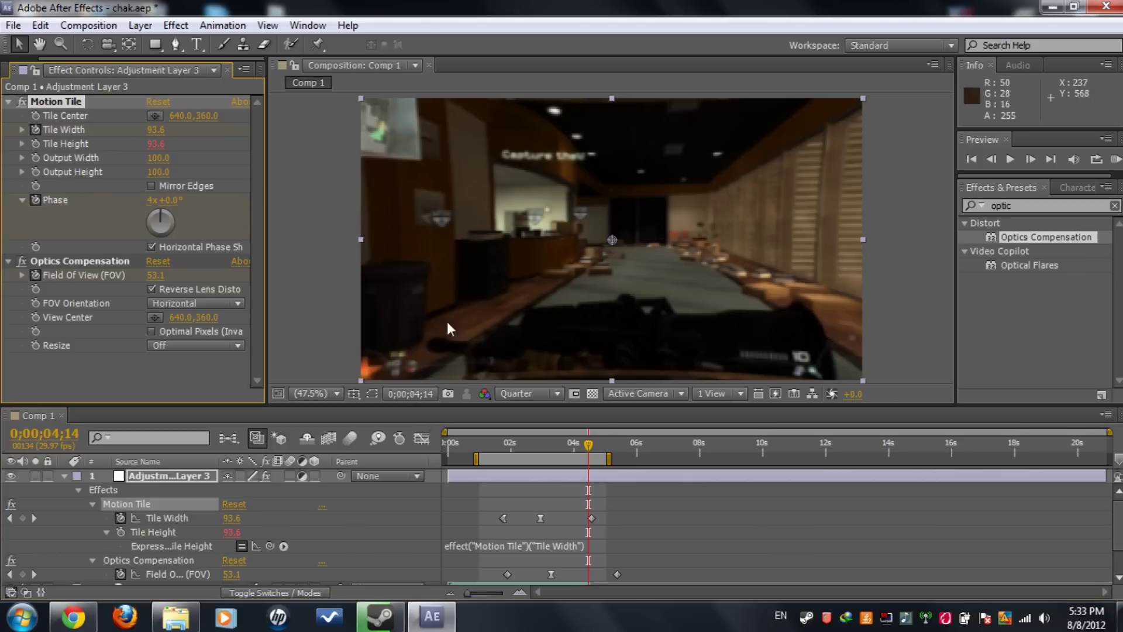
left_click(170, 475)
Apply Easy Ease (F9) to both Phase keyframes and collapse the adjustment layer's properties.
key("u")
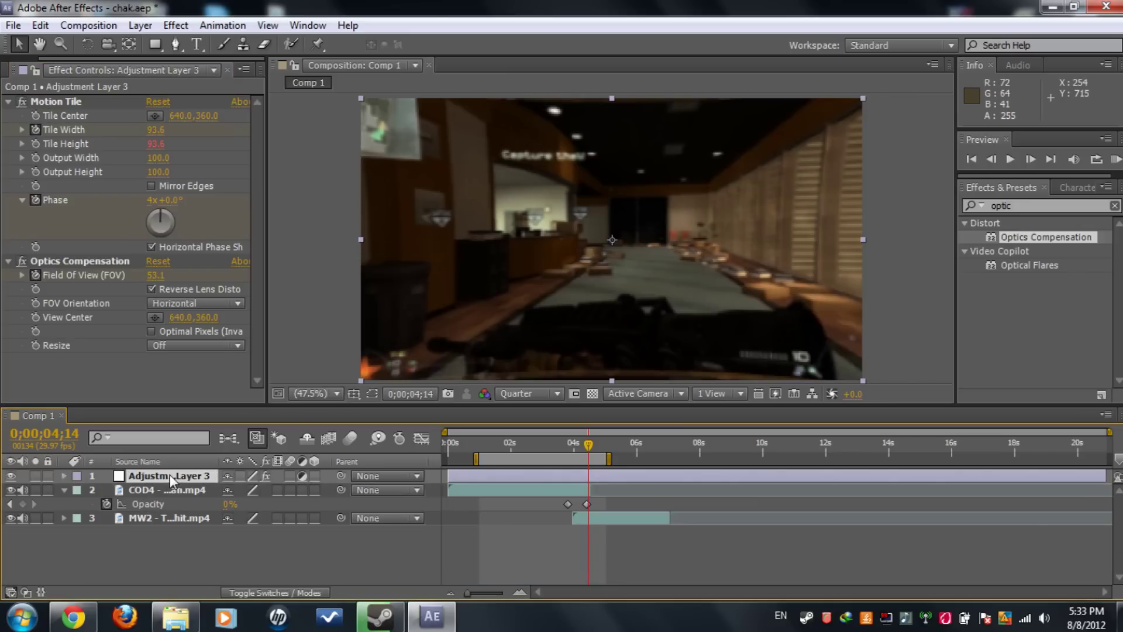
key("u")
left_click(661, 563)
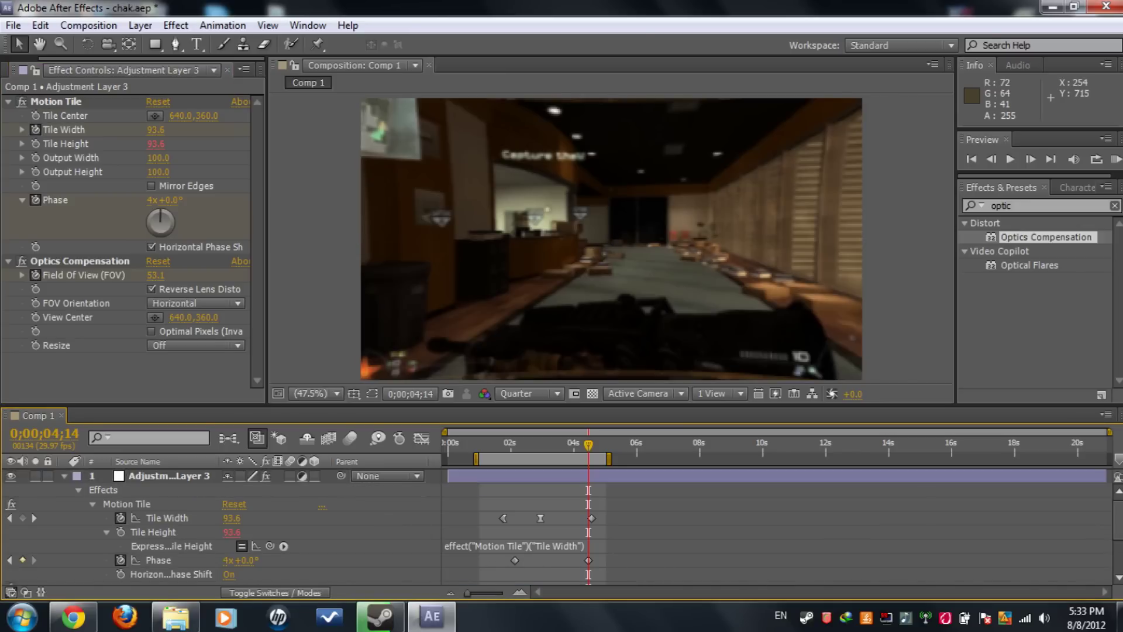
left_click_drag(634, 575, 498, 549)
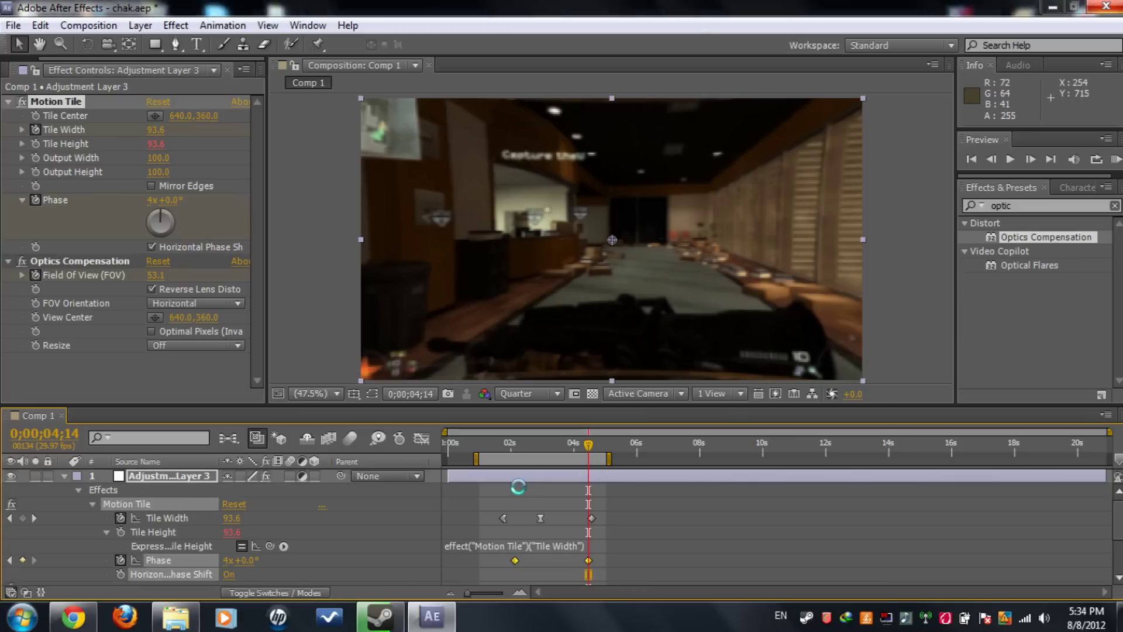
key("F9")
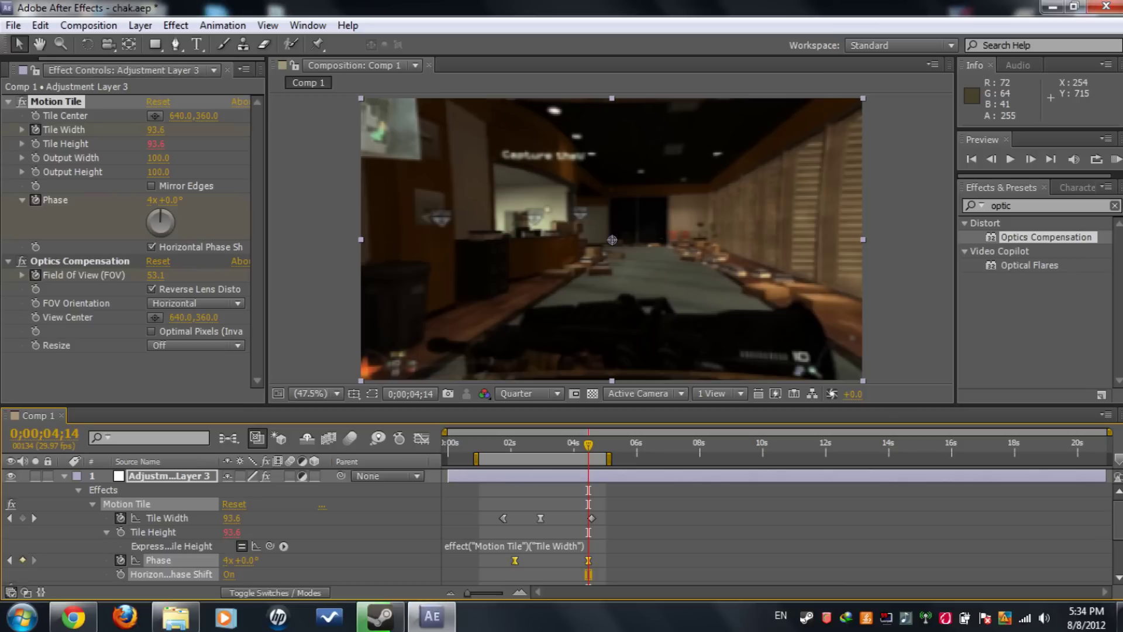
left_click(531, 505)
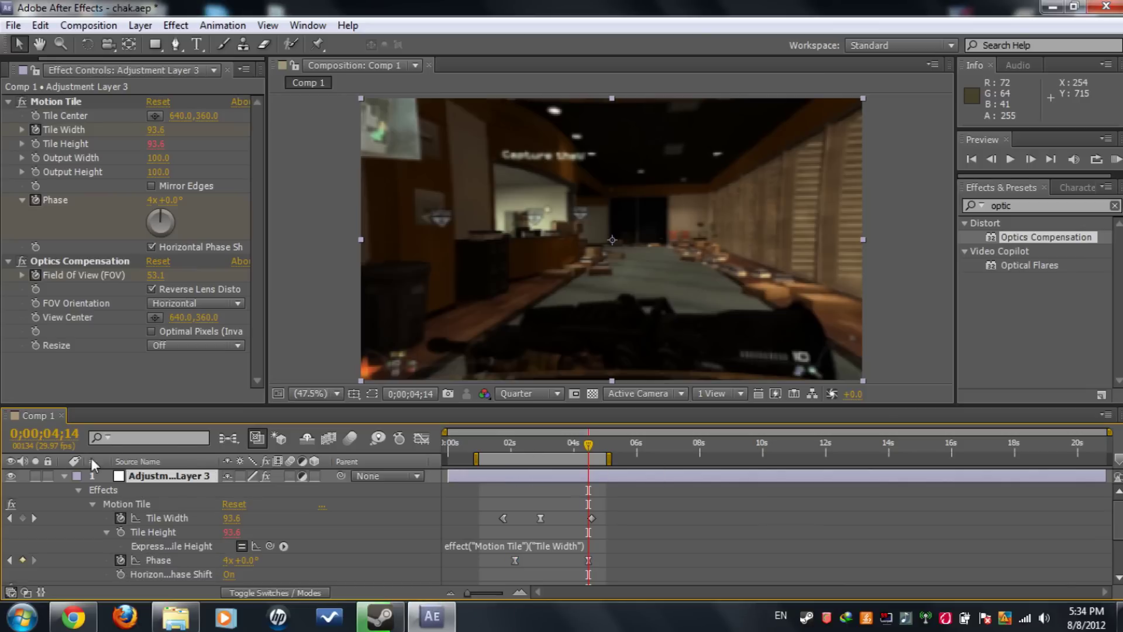
left_click(63, 475)
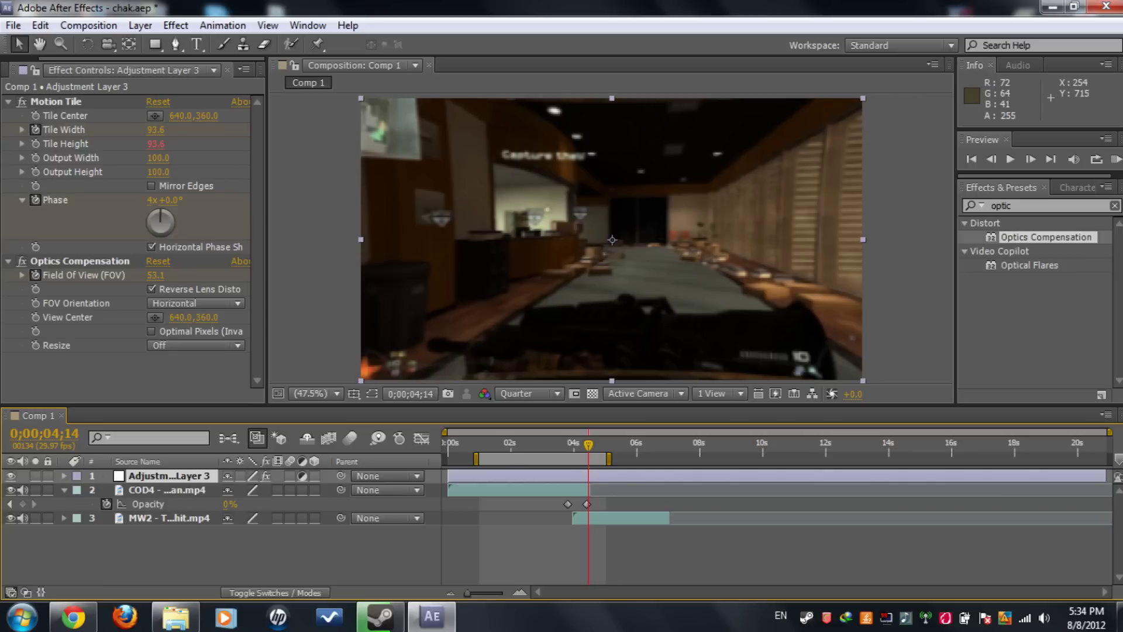
key("u")
left_click_drag(588, 444, 521, 453)
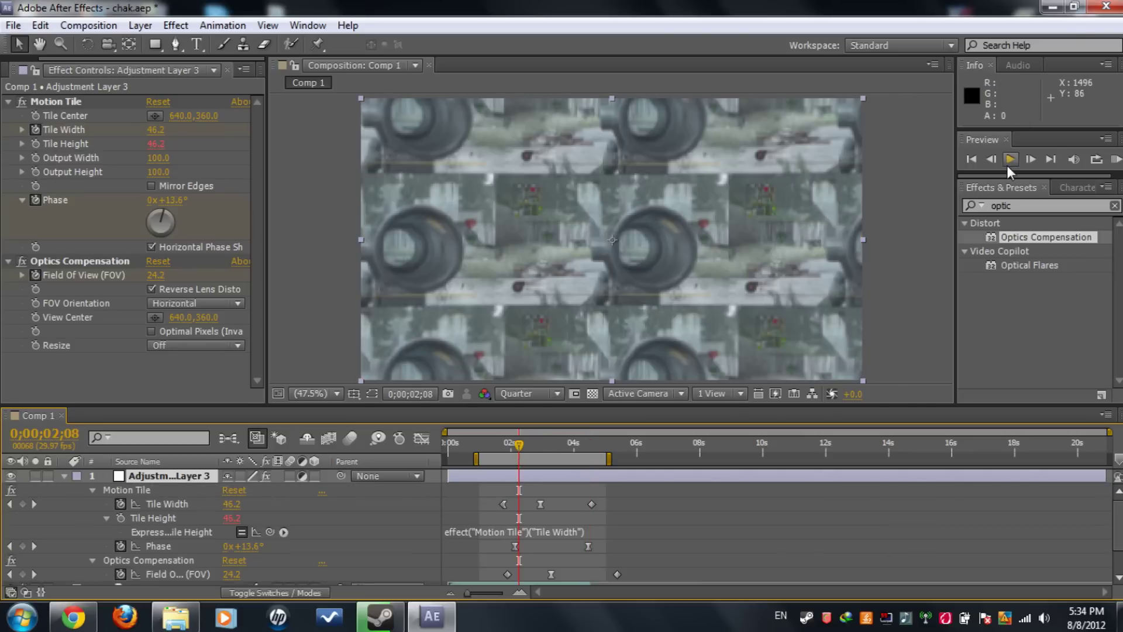
Play the preview from 0;00;02;08 to watch the horizontally offset tile rows.
left_click(1010, 162)
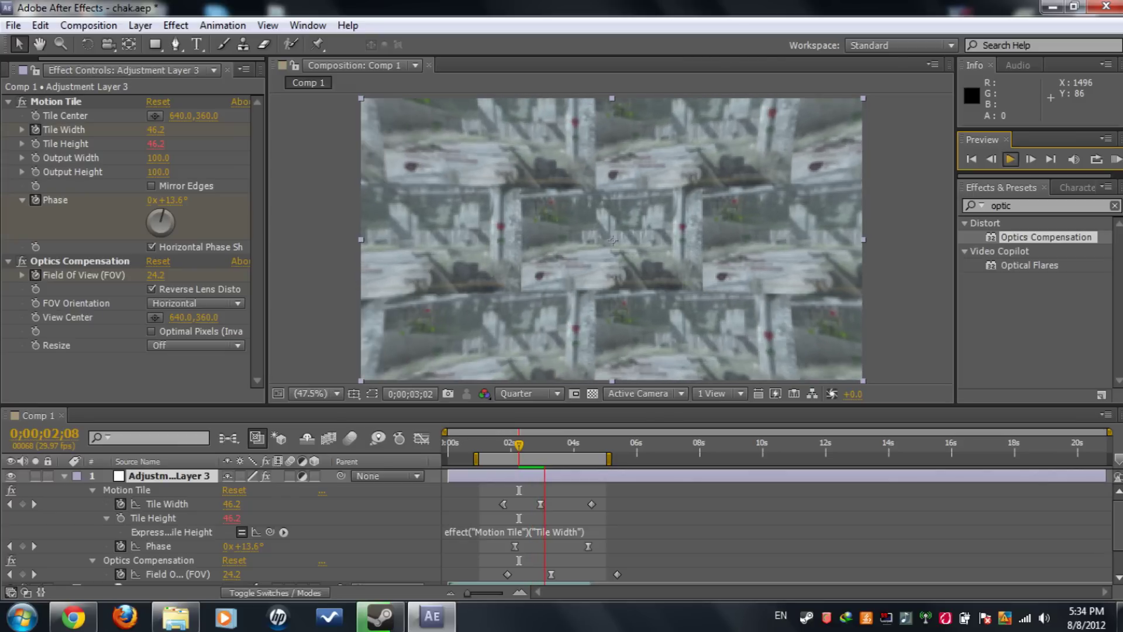
Stop the preview and set a Tile Center keyframe of 640,360 at 0;00;02;08.
left_click(1026, 161)
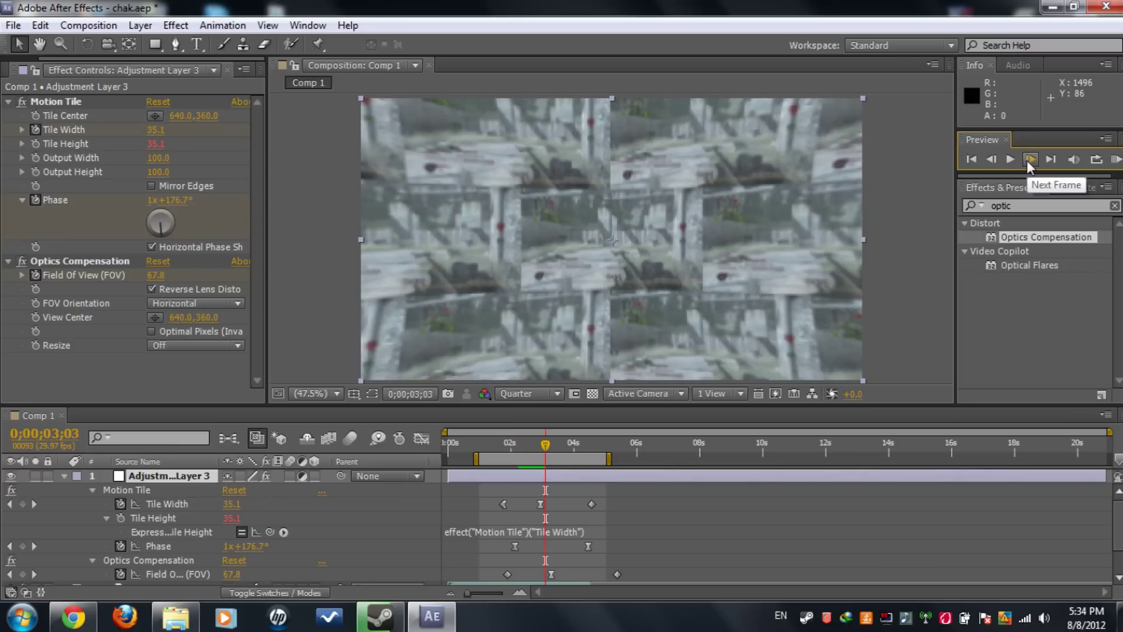
left_click(517, 448)
key("Page_Down")
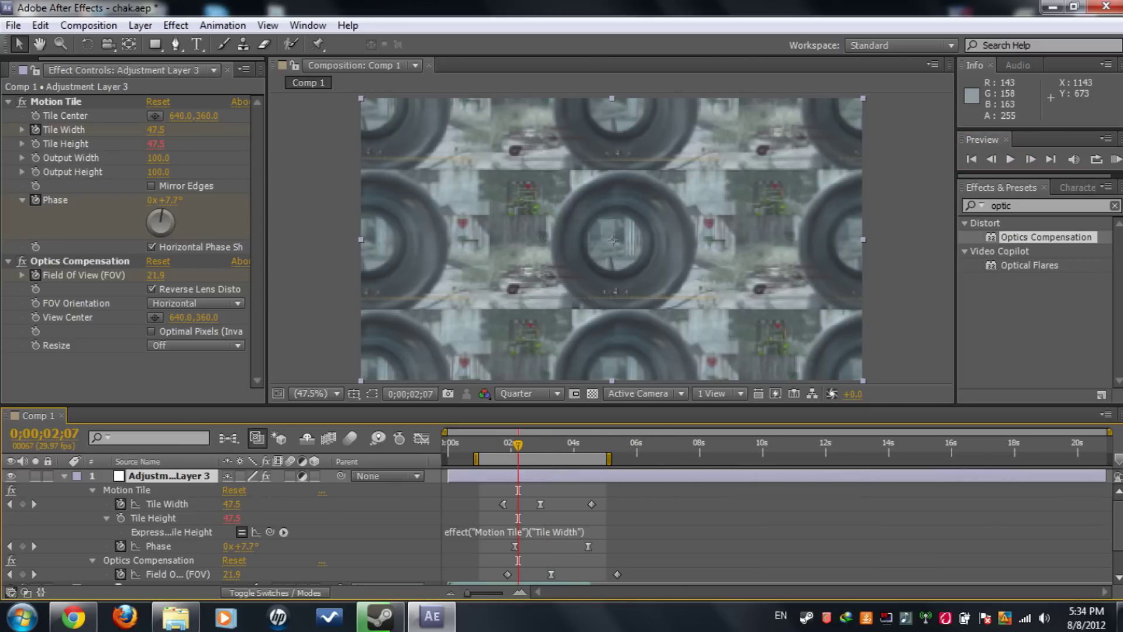
key("Page_Down")
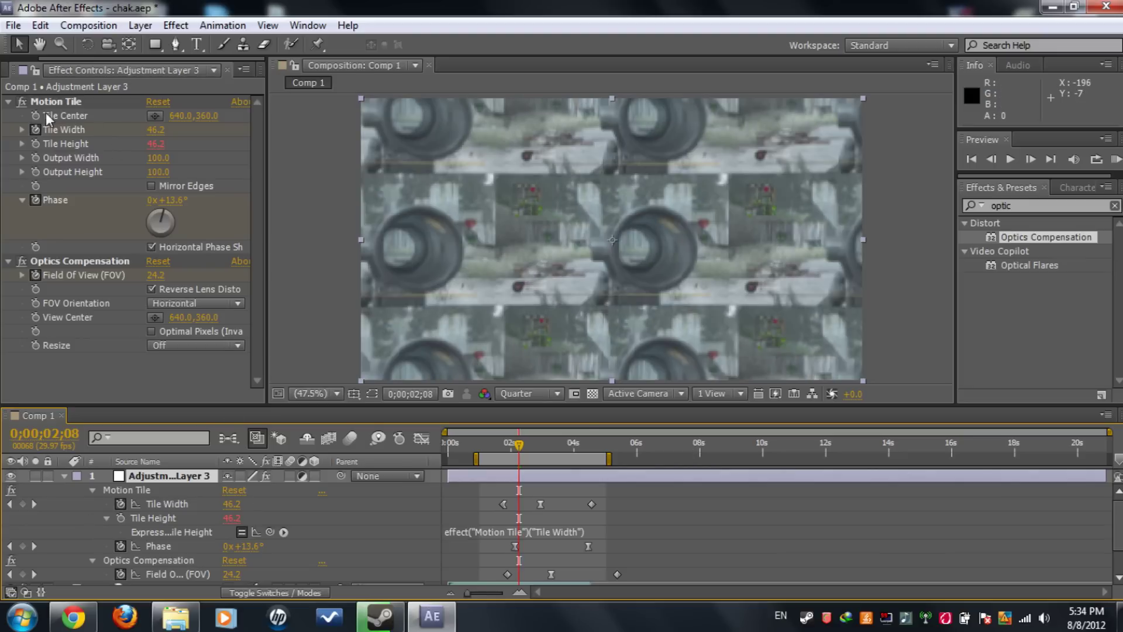
left_click(29, 117)
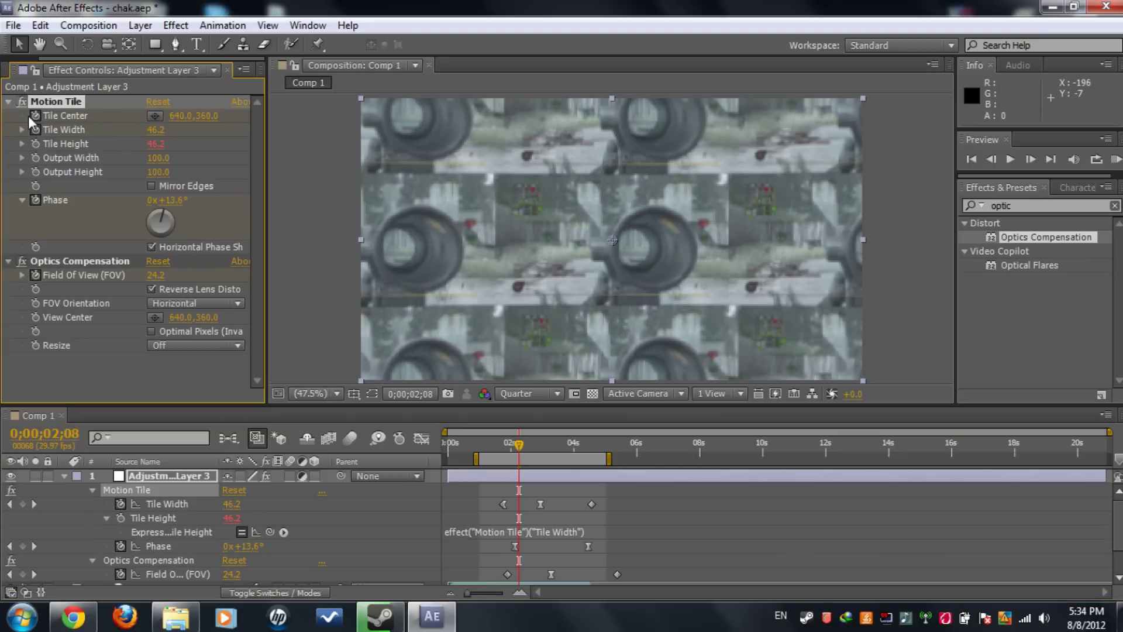
At 0;00;04;19, set Tile Center Y to 1802 to create the second keyframe.
left_click(594, 451)
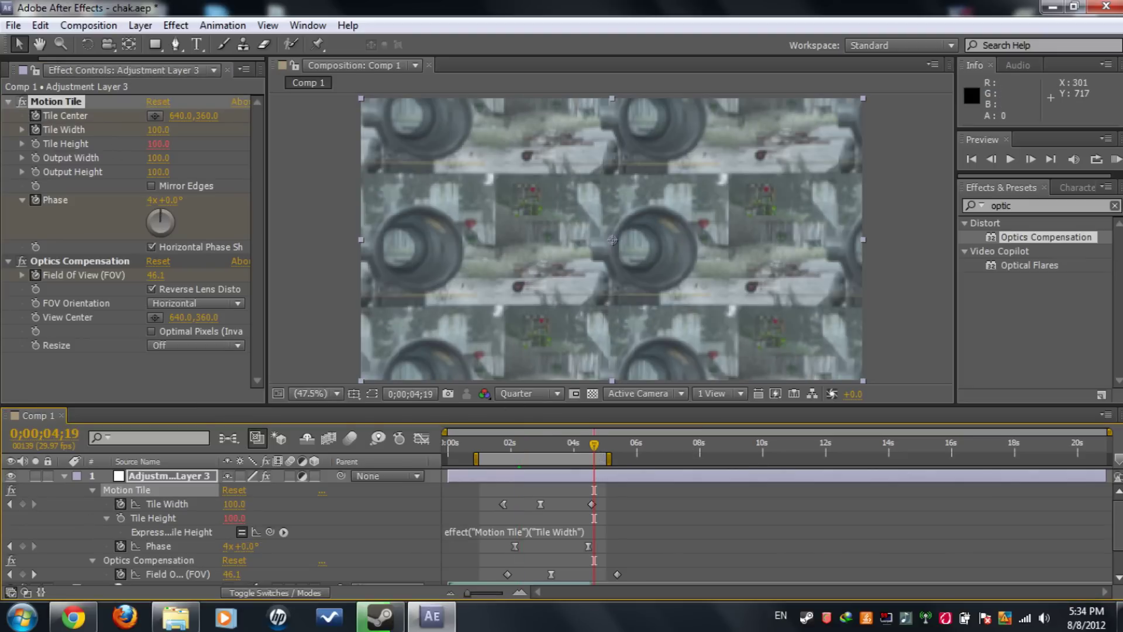
left_click_drag(594, 446, 593, 447)
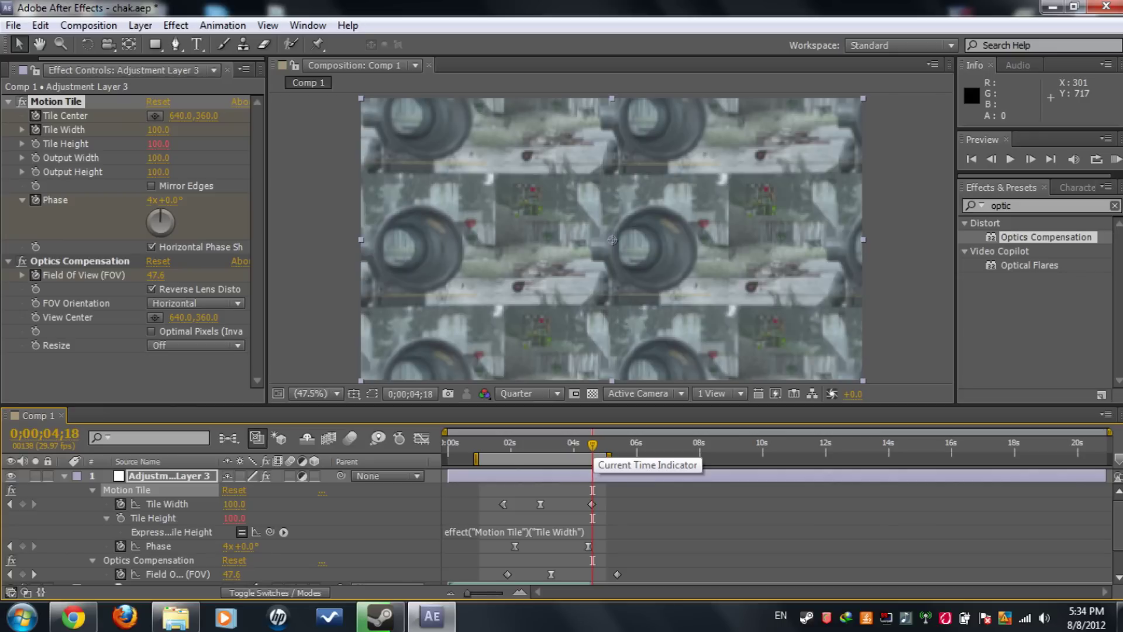
left_click_drag(593, 446, 594, 446)
left_click(207, 117)
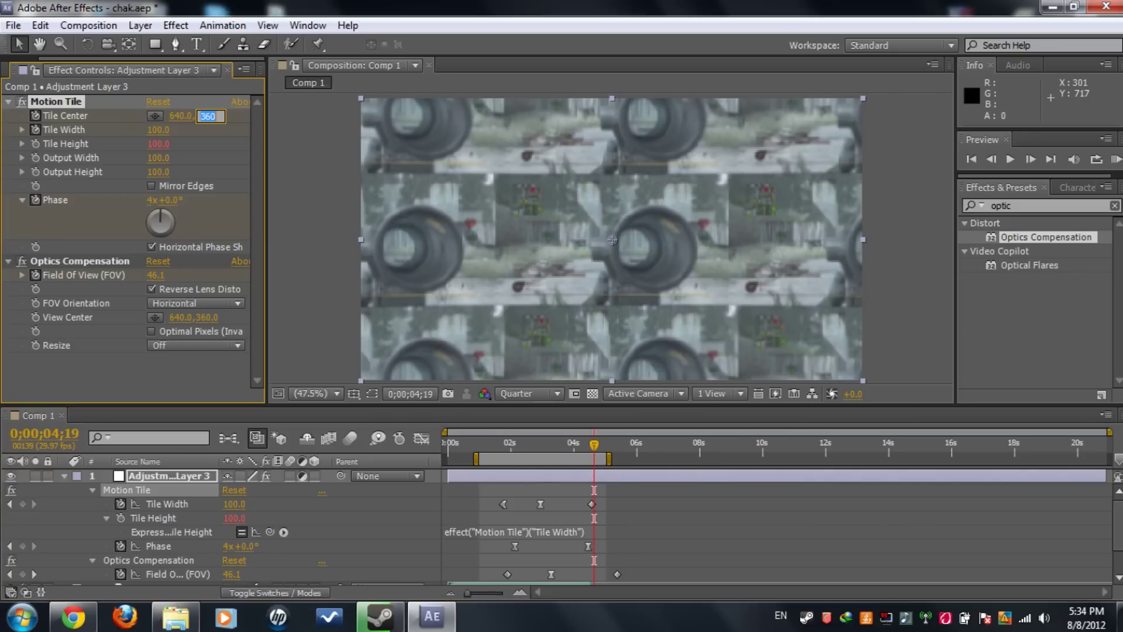
type("1802")
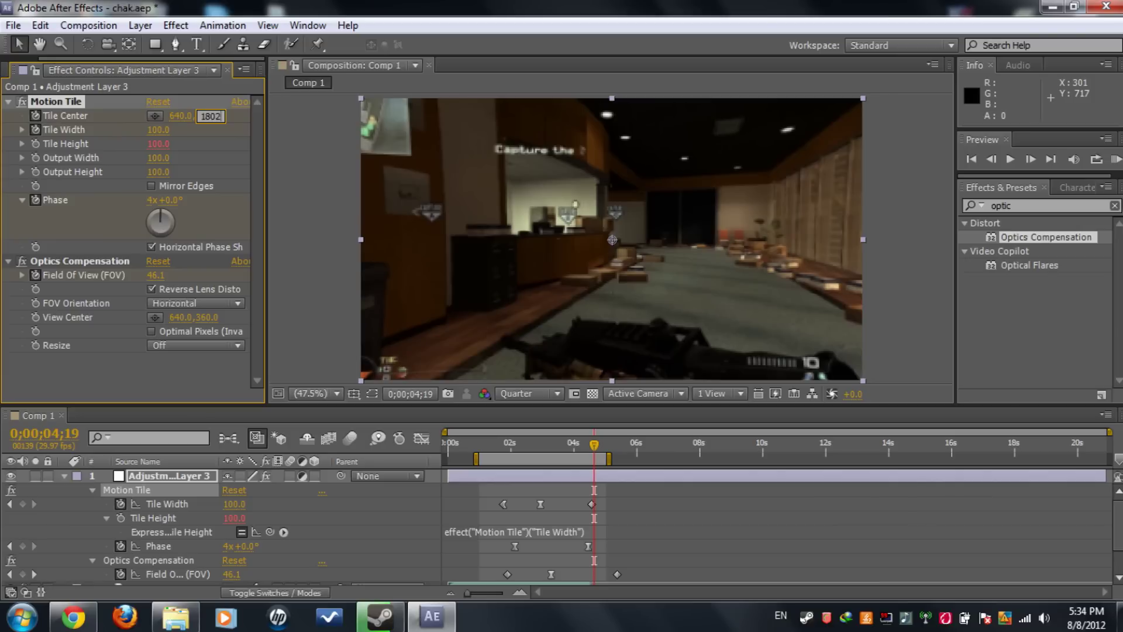
key("Return")
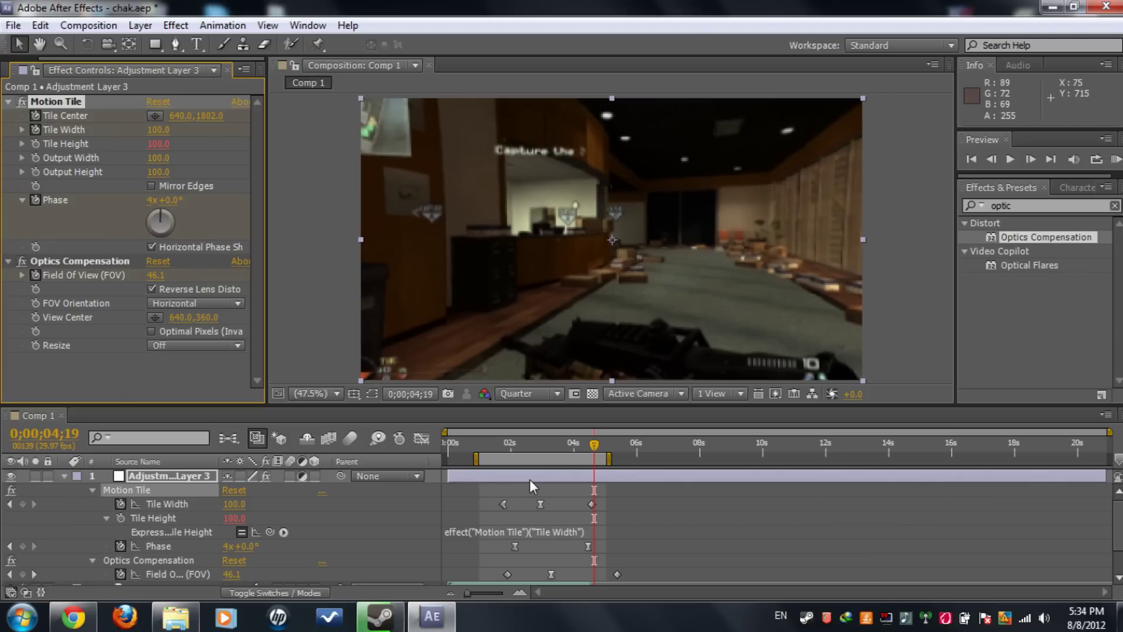
Apply Easy Ease (F9) to both Tile Center keyframes on the adjustment layer.
left_click(196, 475)
key("u")
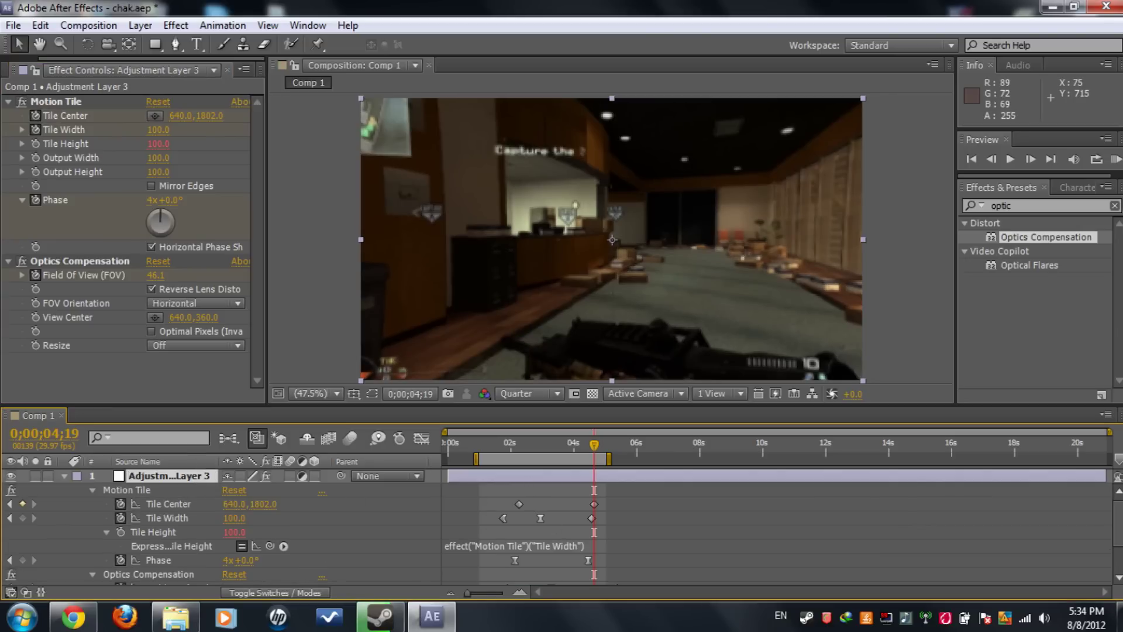
left_click_drag(686, 516, 509, 497)
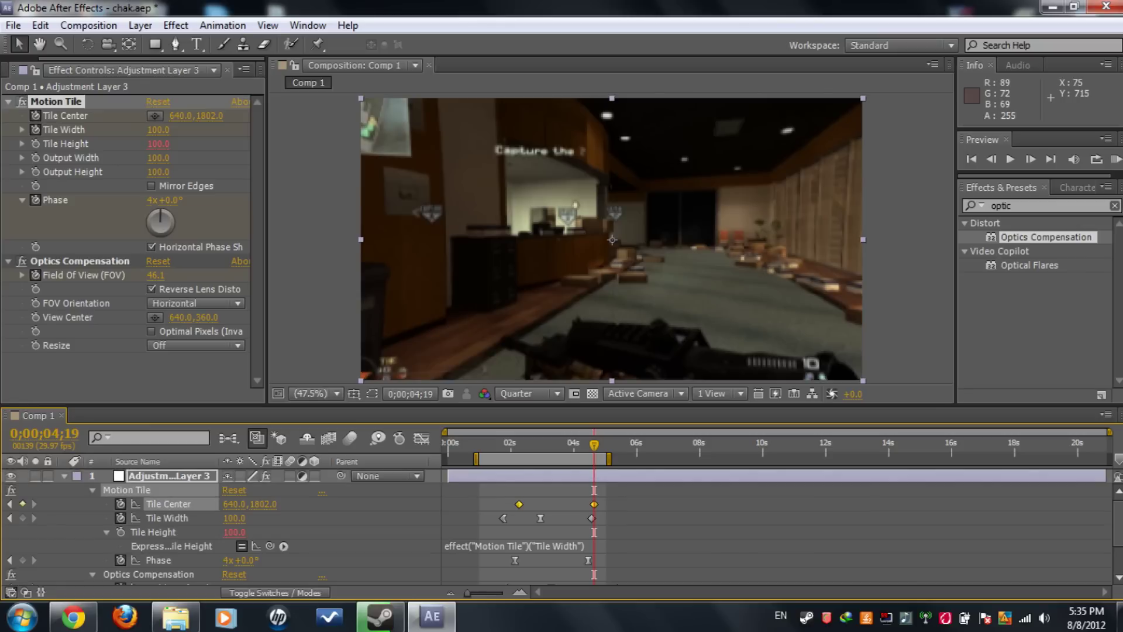
key("F9")
Preview the tiled transition starting from 0;00;01;23, one frame before the first keyframes.
left_click(504, 444)
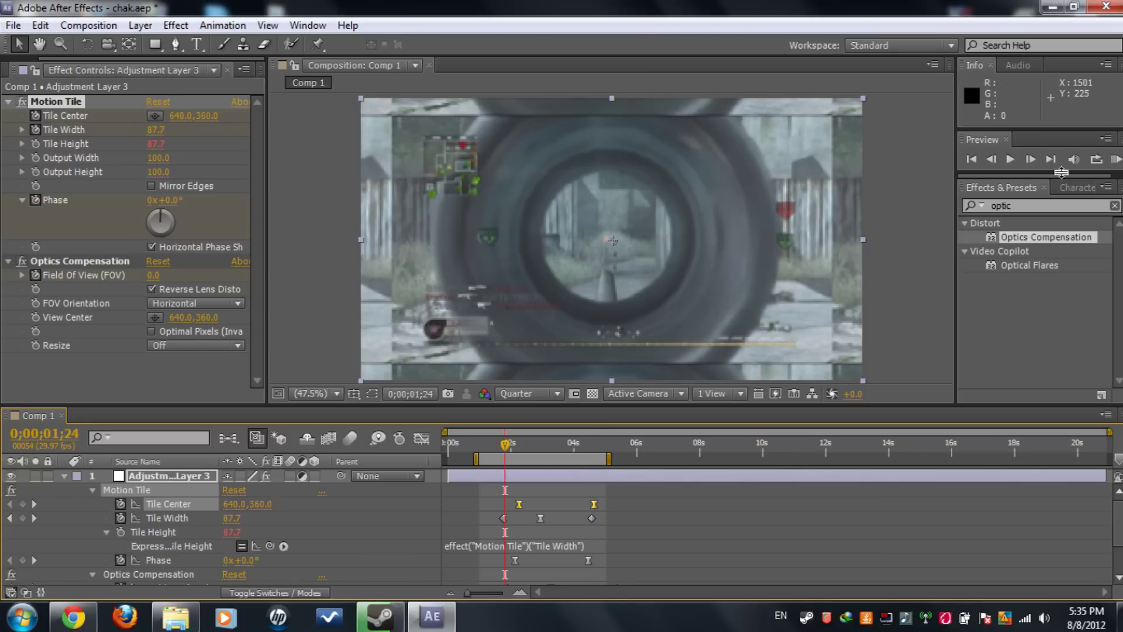
key("Page_Up")
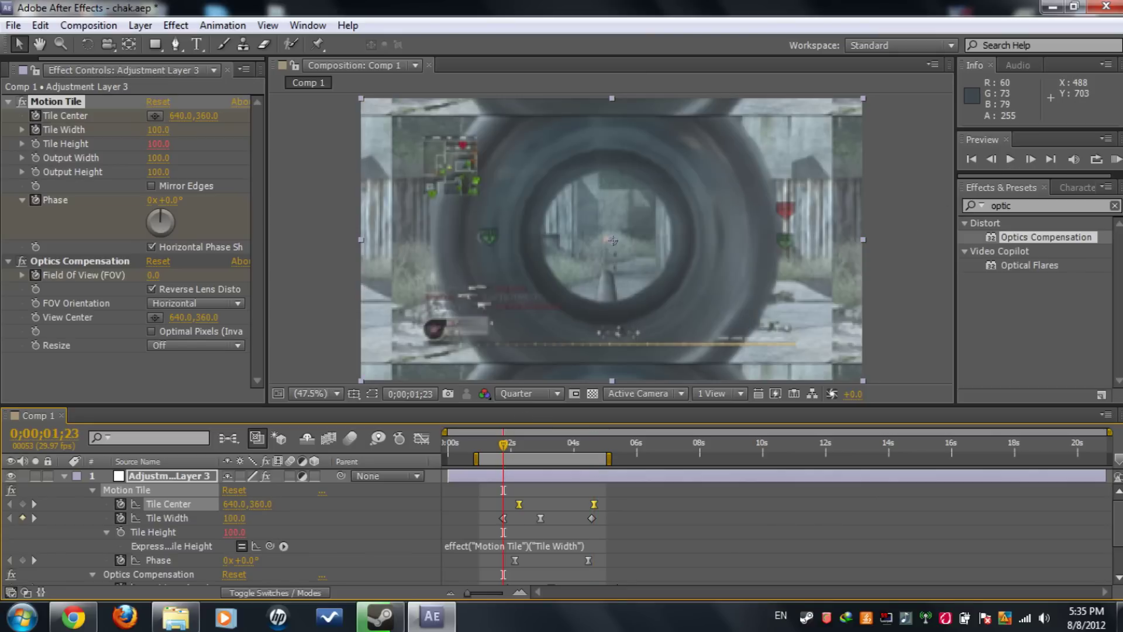
left_click(1010, 160)
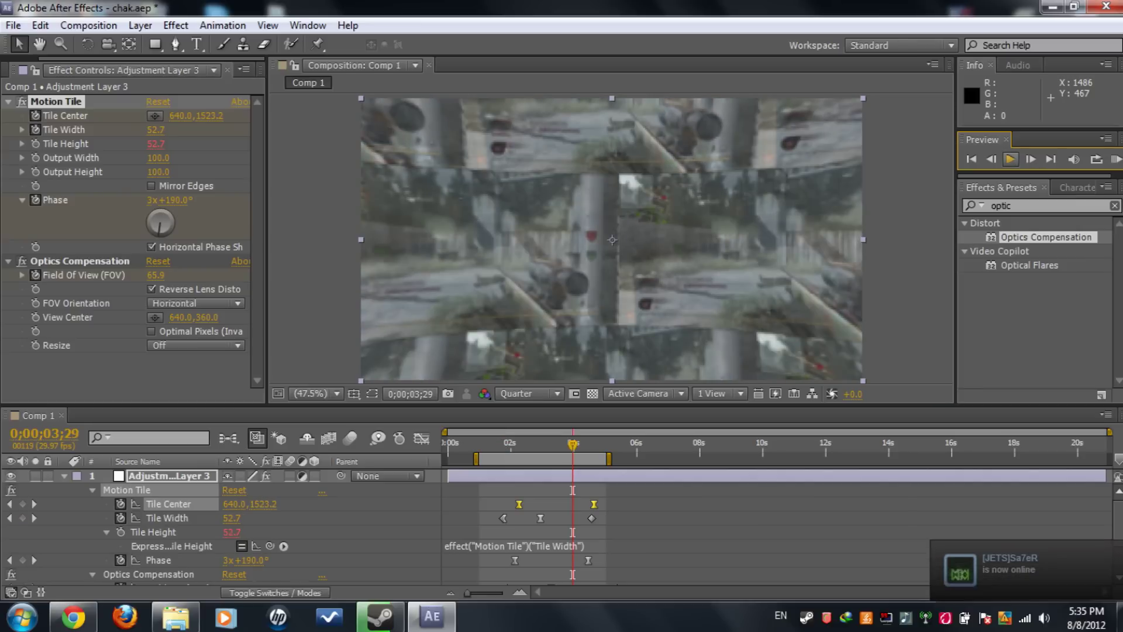
key("space")
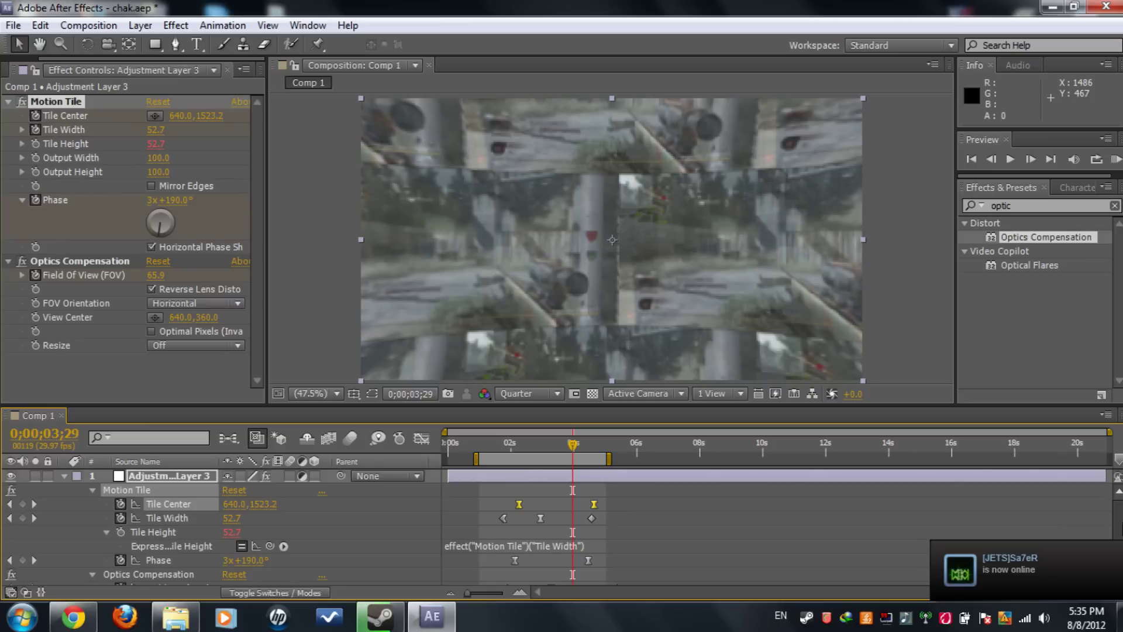
scroll(222, 527, "down", 3)
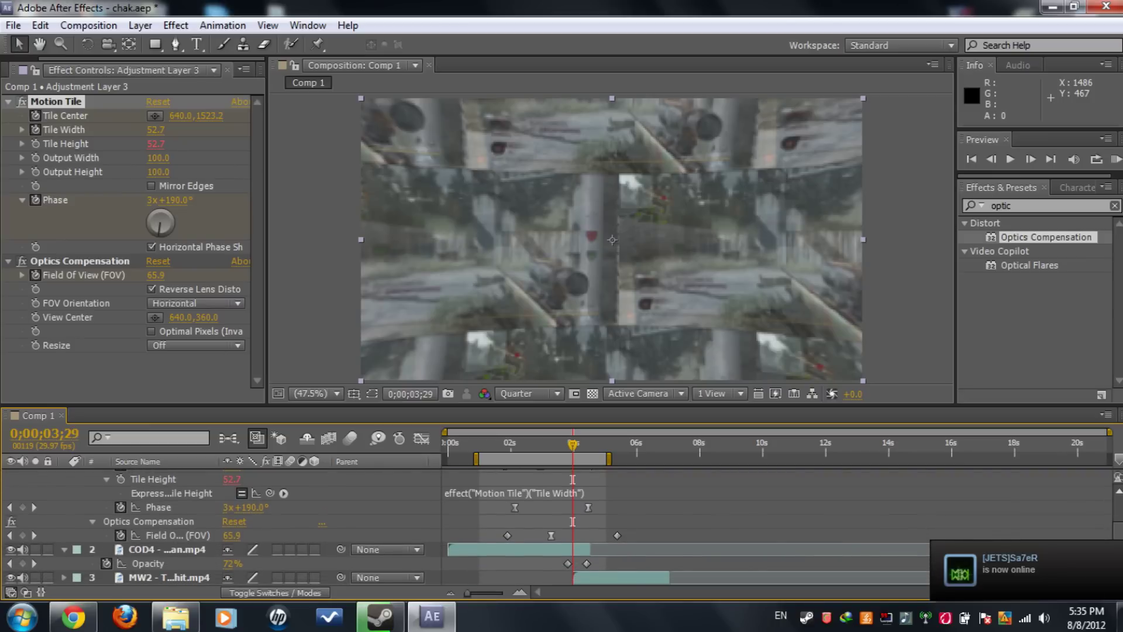
left_click(1074, 555)
left_click(829, 280)
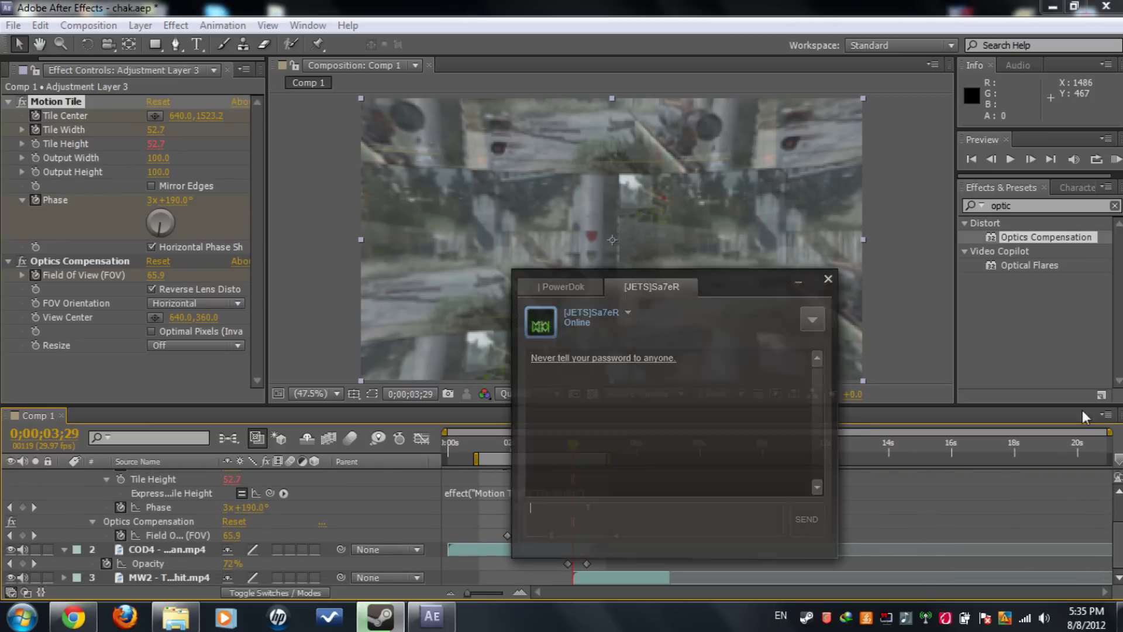
scroll(643, 550, "up", 2)
left_click_drag(653, 568, 504, 459)
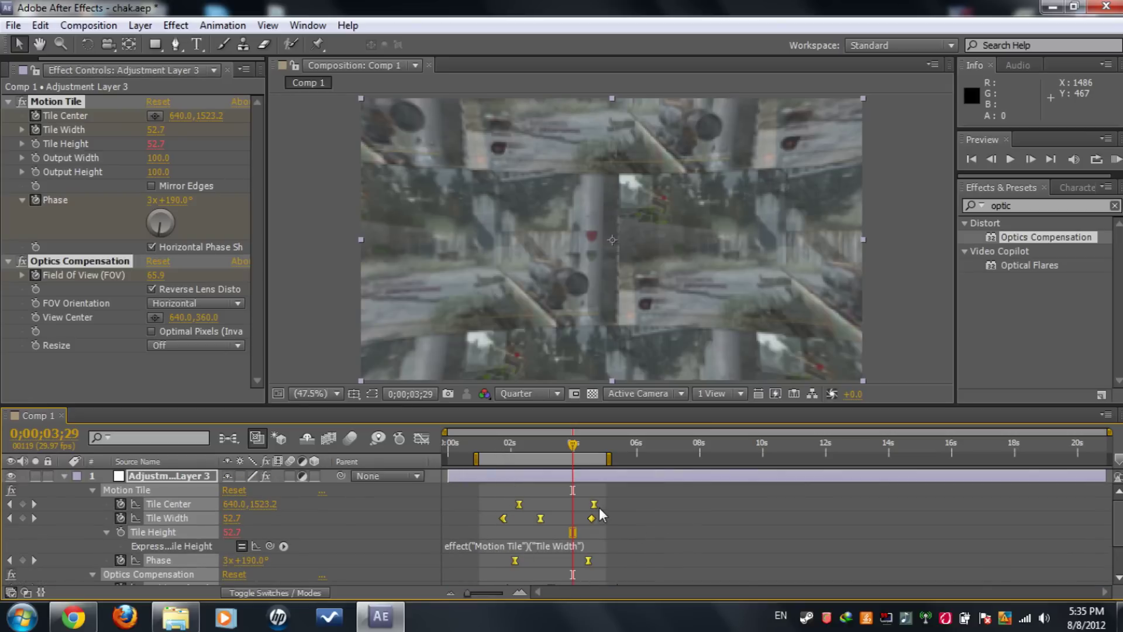
left_click_drag(594, 503, 603, 503)
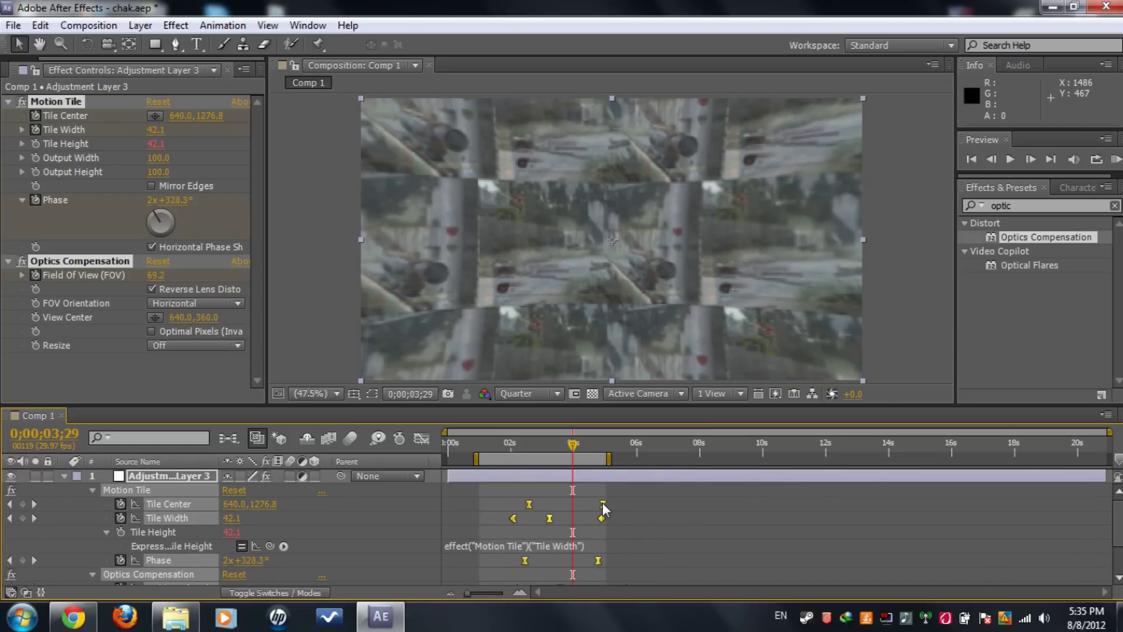
key("ctrl+z")
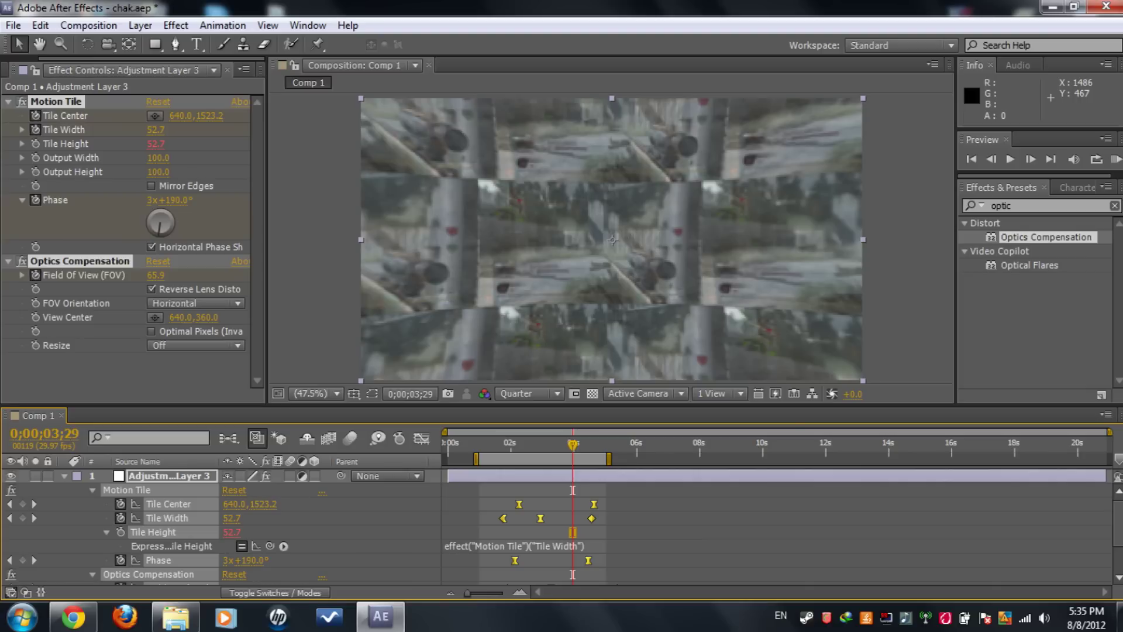
key("ctrl+z")
key("z")
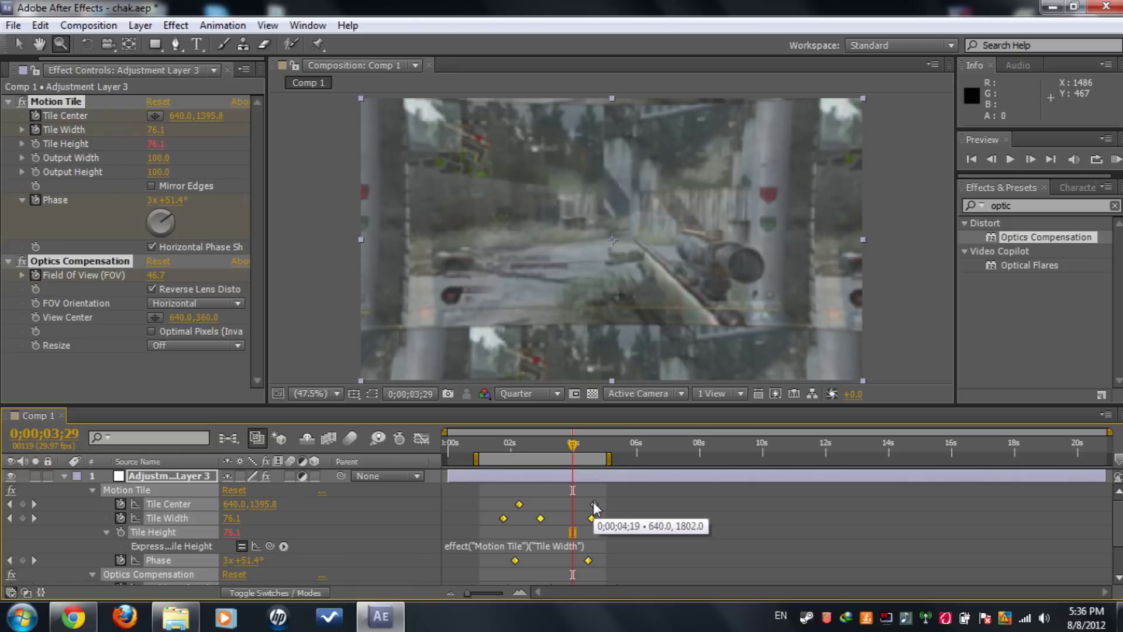
key("F9")
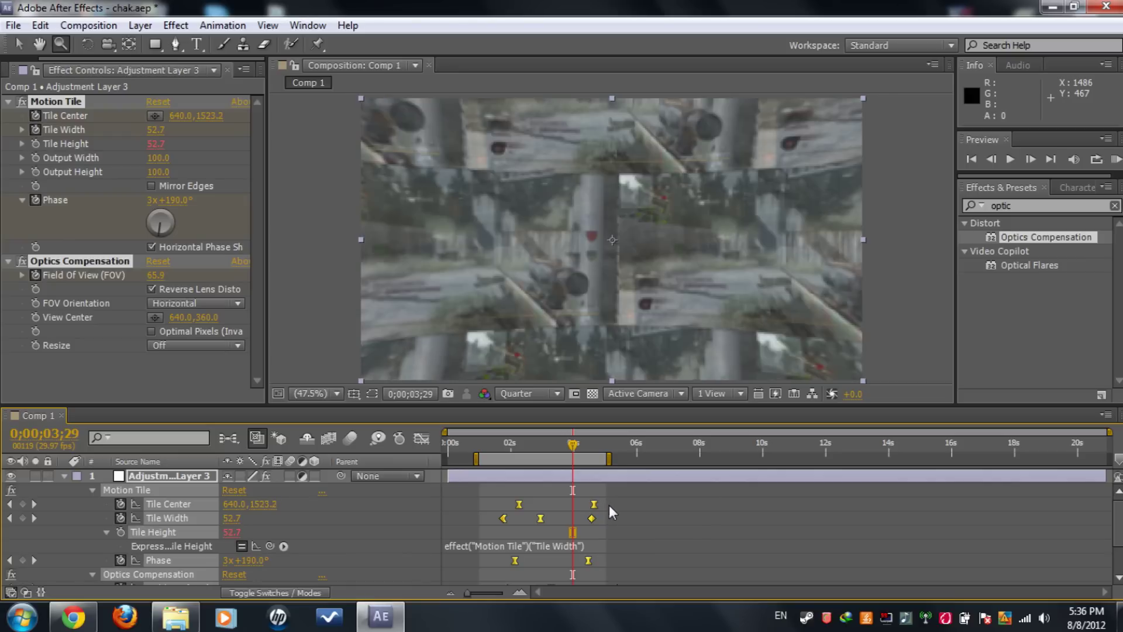
left_click(633, 555)
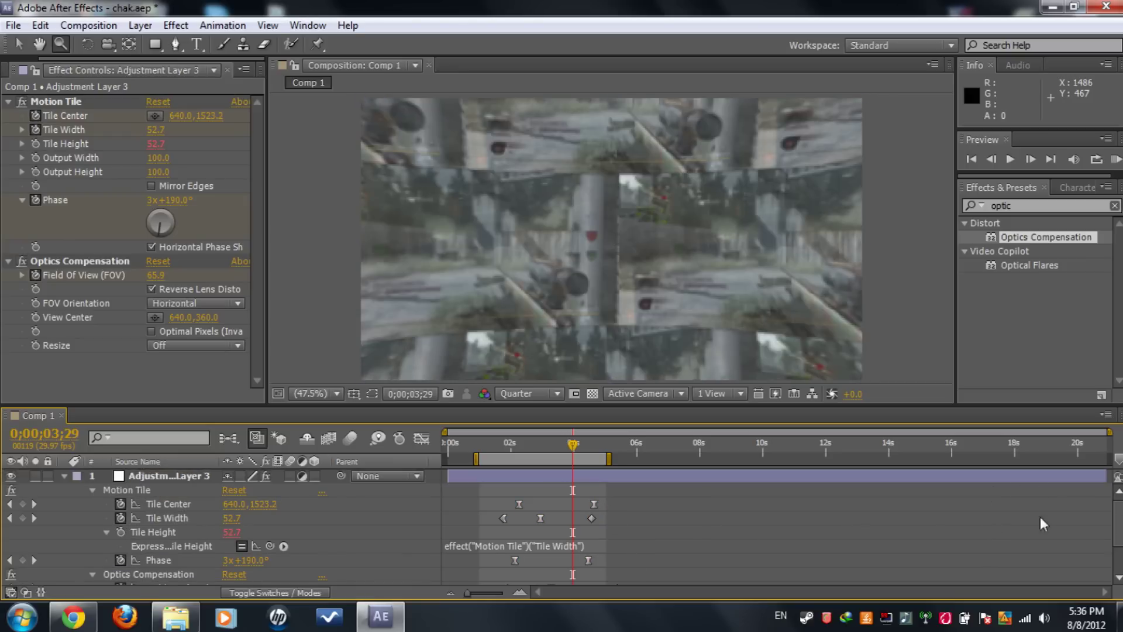
scroll(632, 573, "down", 3)
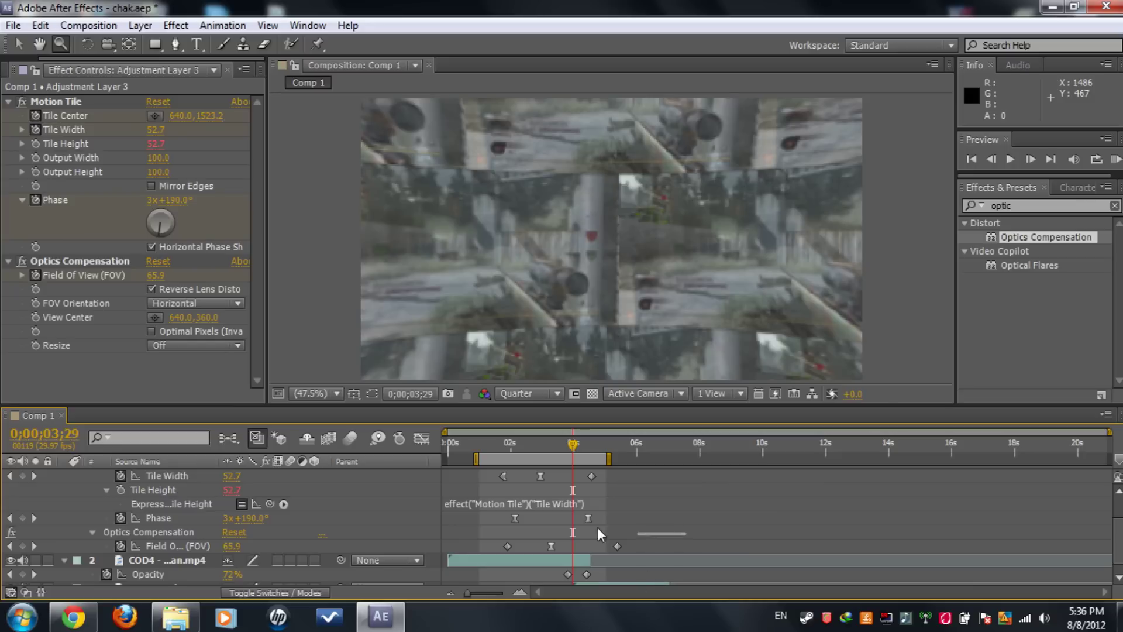
Select the Motion Tile and Optics Compensation keyframes and try moving the Phase and FOV keyframes later.
left_click_drag(598, 528, 460, 473)
left_click(643, 537)
left_click(635, 560)
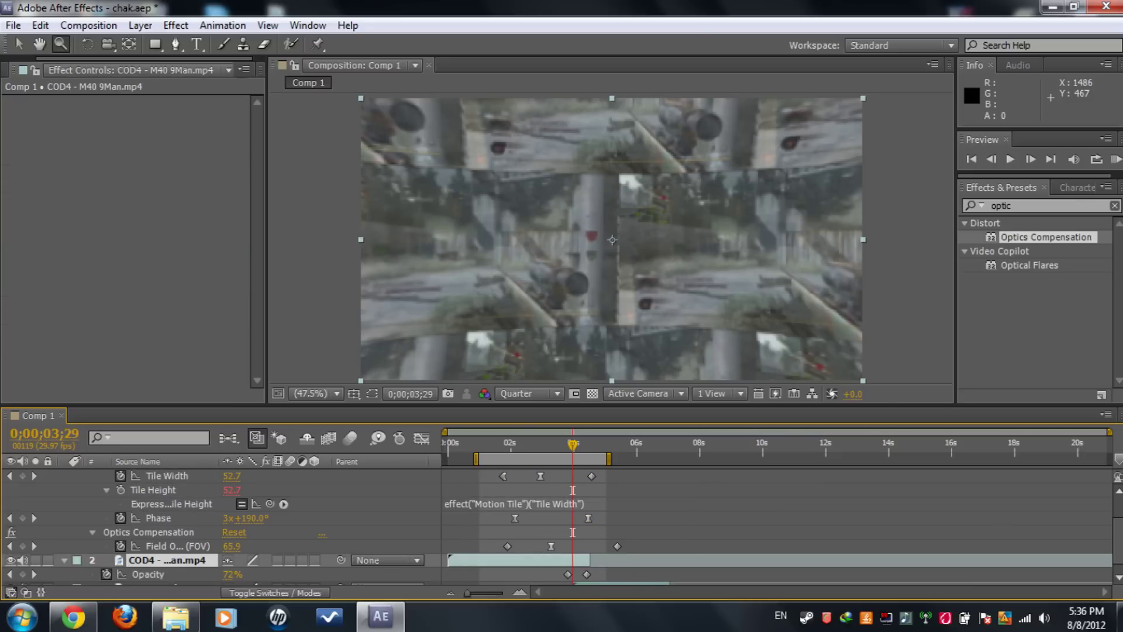
left_click_drag(652, 548, 471, 414)
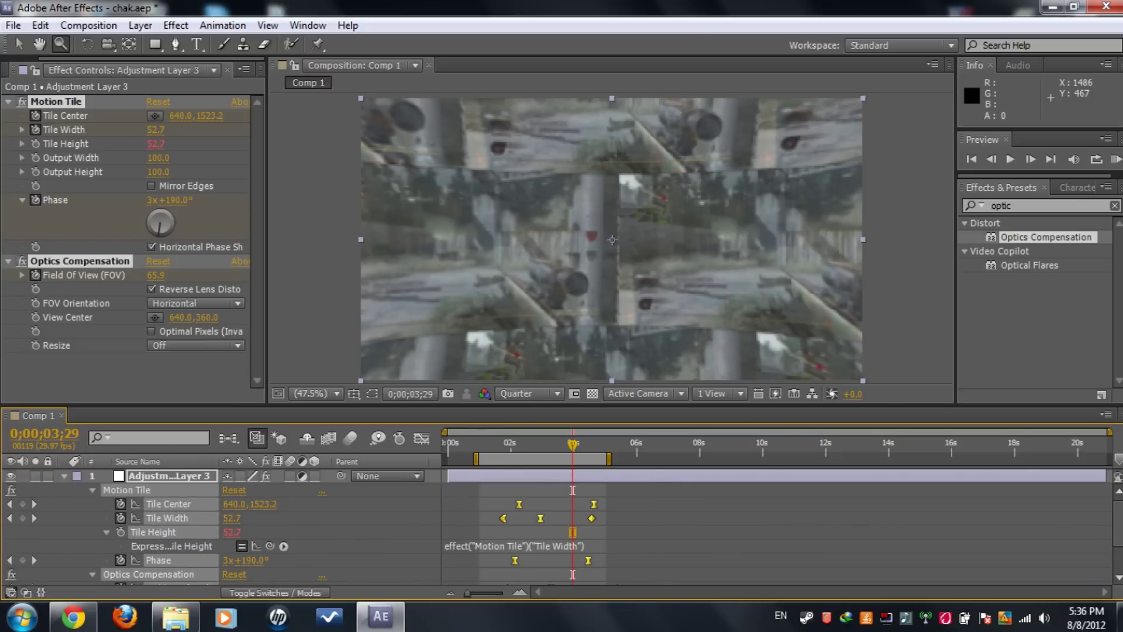
scroll(585, 526, "down", 2)
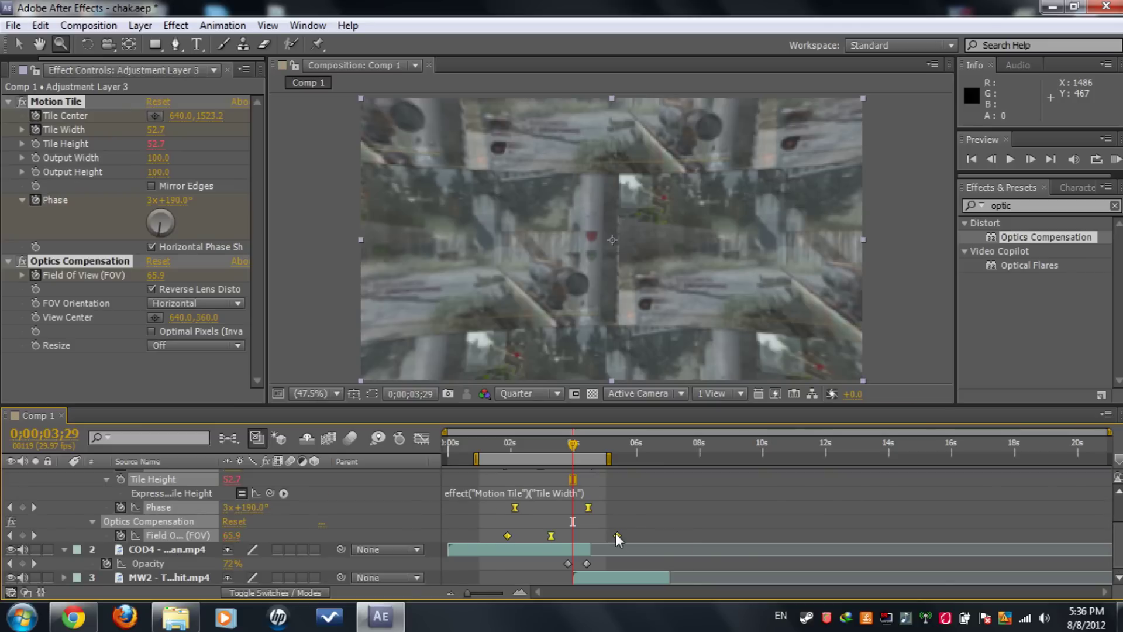
mouse_move(616, 534)
left_mouse_down()
mouse_move(672, 536)
mouse_move(627, 533)
left_mouse_up()
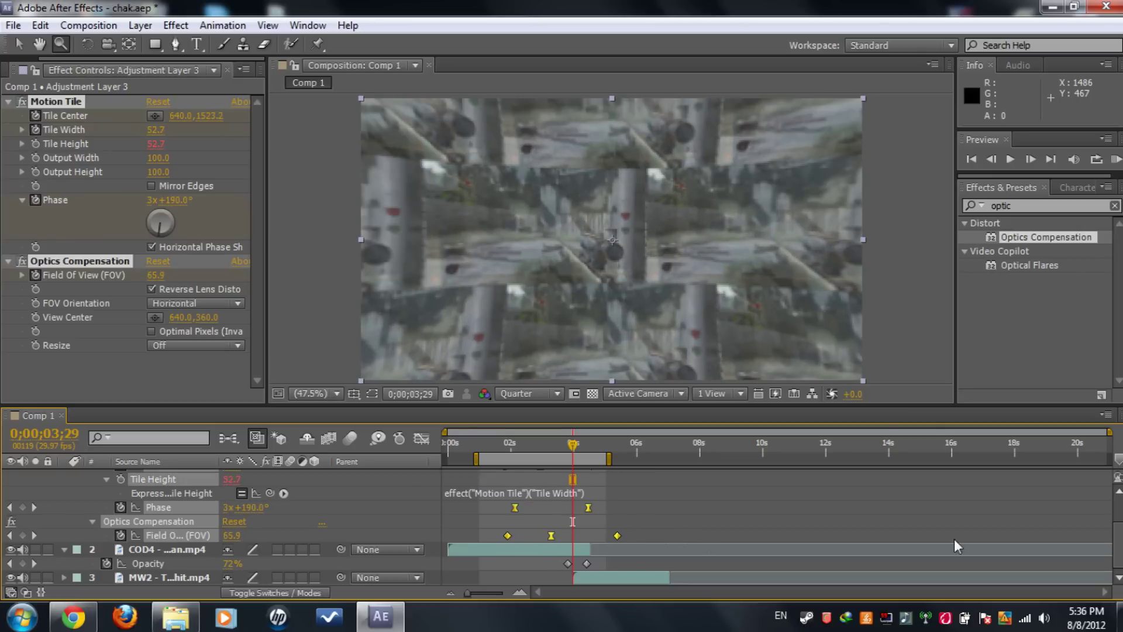
scroll(1117, 538, "up", 3)
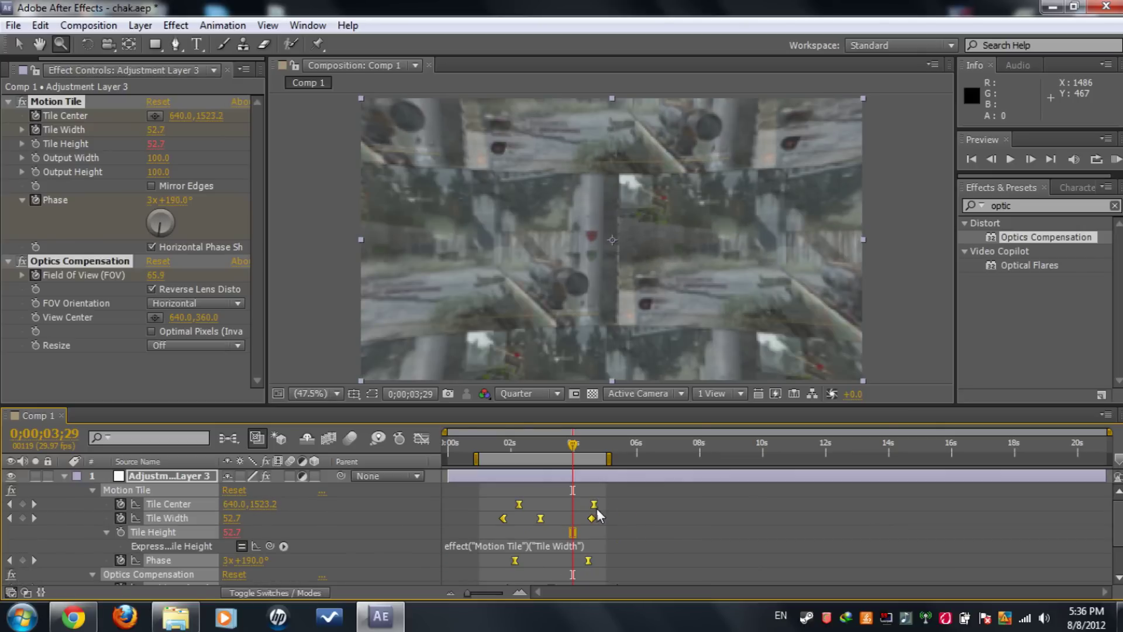
Return the Tile Center keyframes to linear interpolation, undoing the trial keyframe slide.
left_click(593, 505, "ctrl")
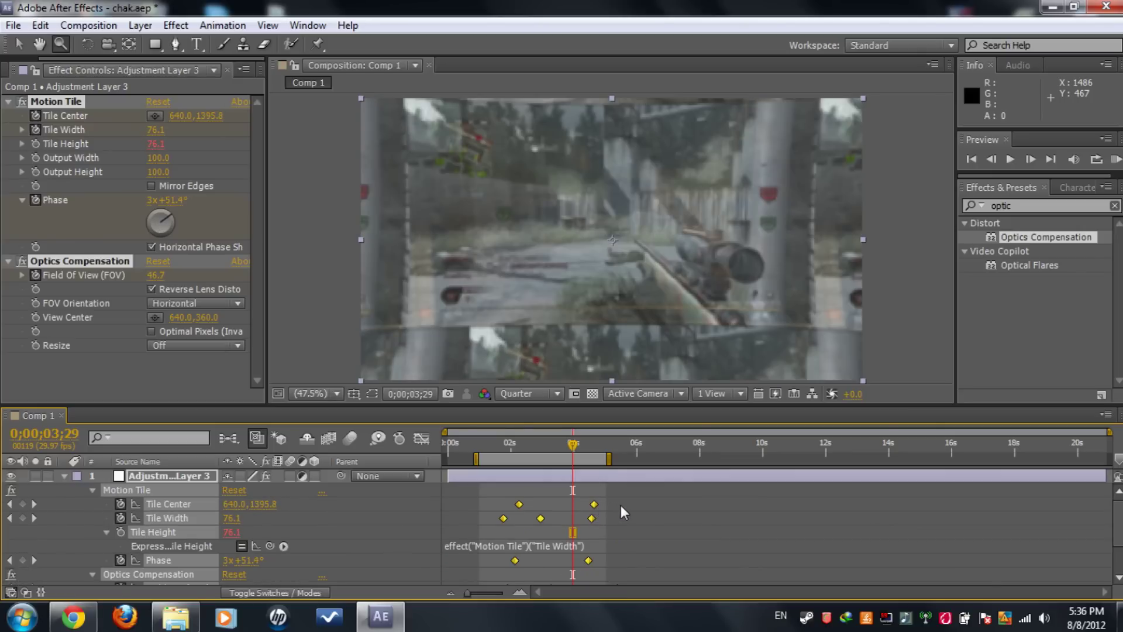
key("ctrl+z")
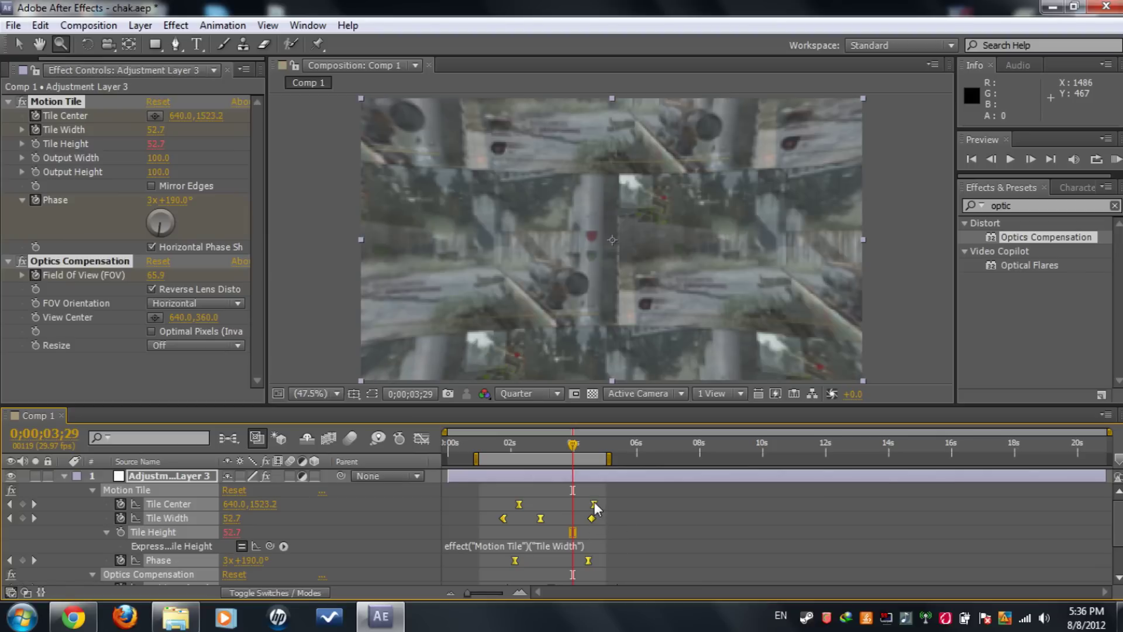
left_click_drag(594, 504, 640, 505)
key("ctrl+z")
left_click(593, 505, "shift")
key("ctrl+z")
left_click_drag(632, 495, 500, 549)
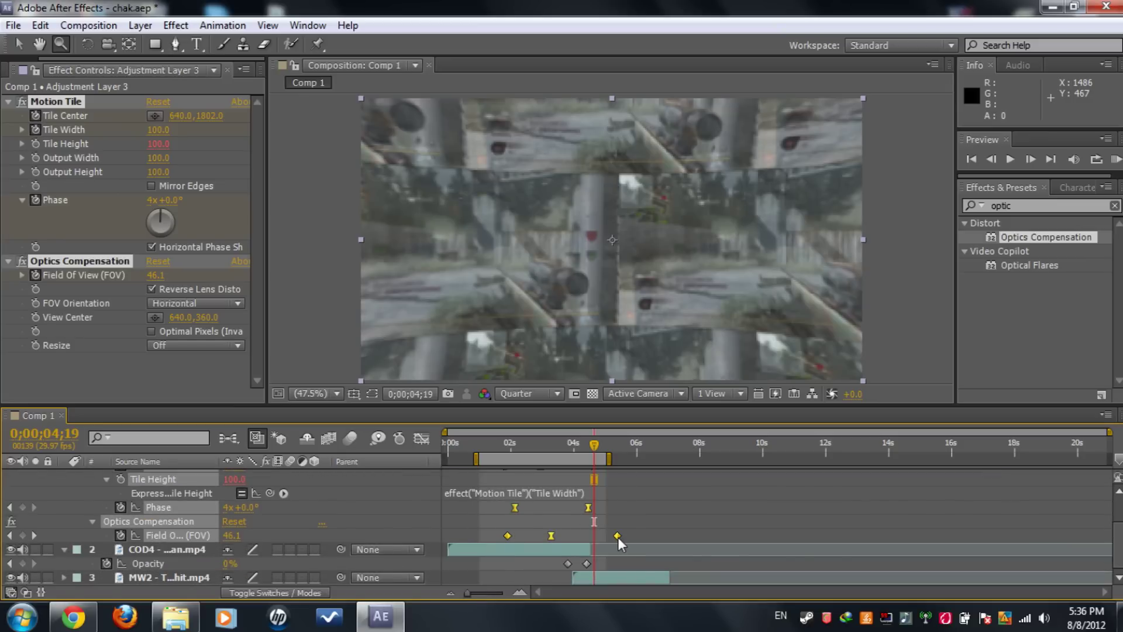
Undo the Phase and FOV shift, then move the last Phase keyframe slightly later.
left_click_drag(617, 537, 670, 536)
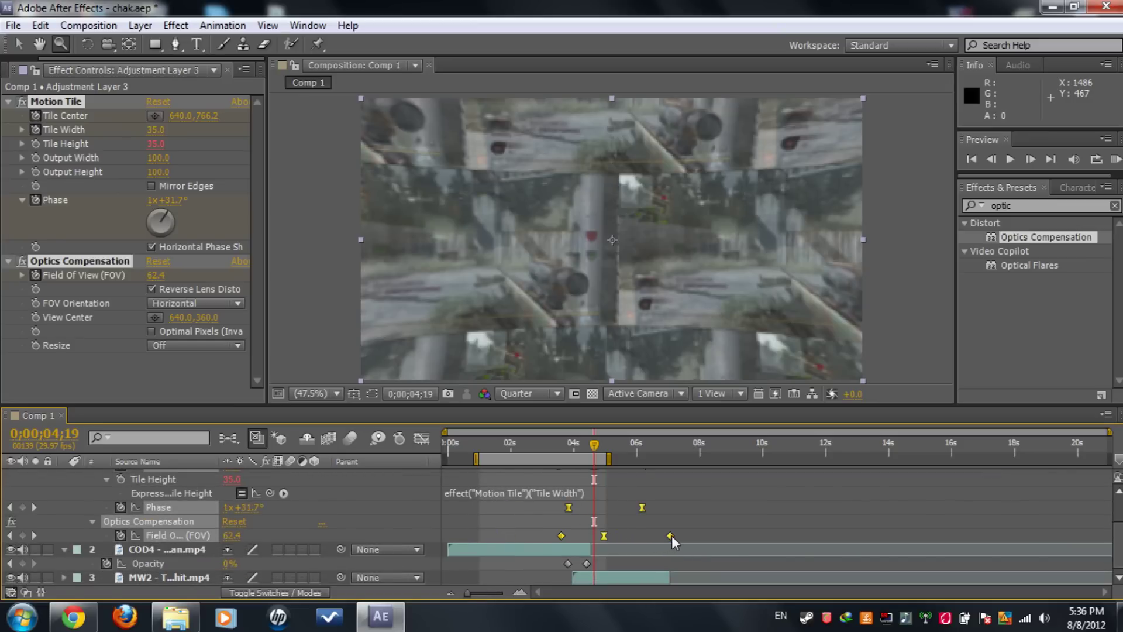
key("ctrl+z")
key("ctrl+z")
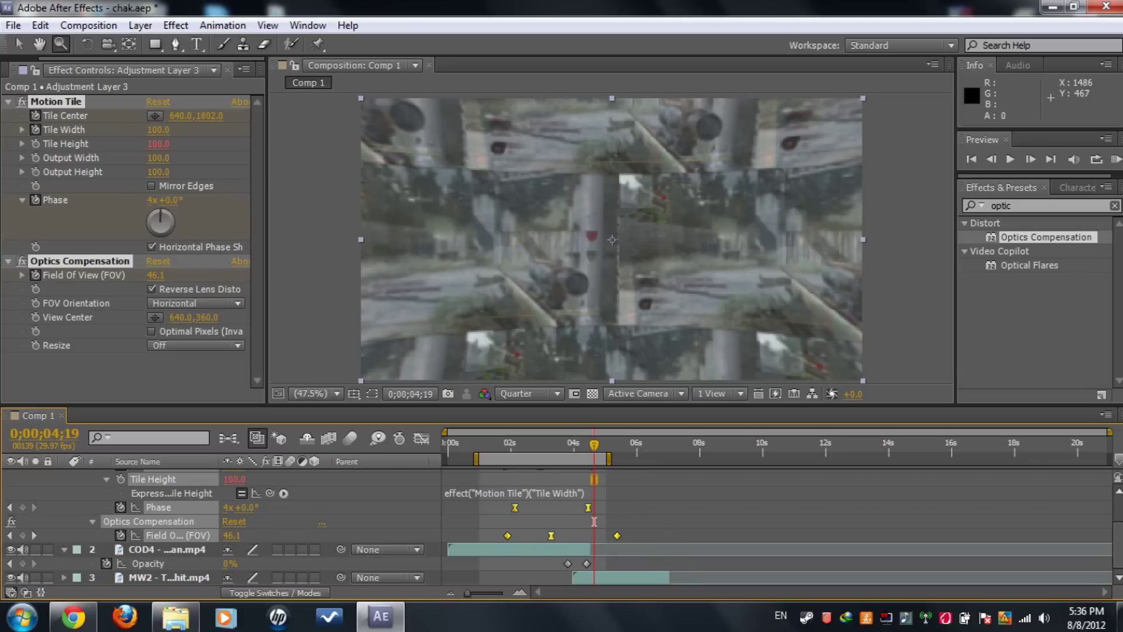
left_click(554, 576)
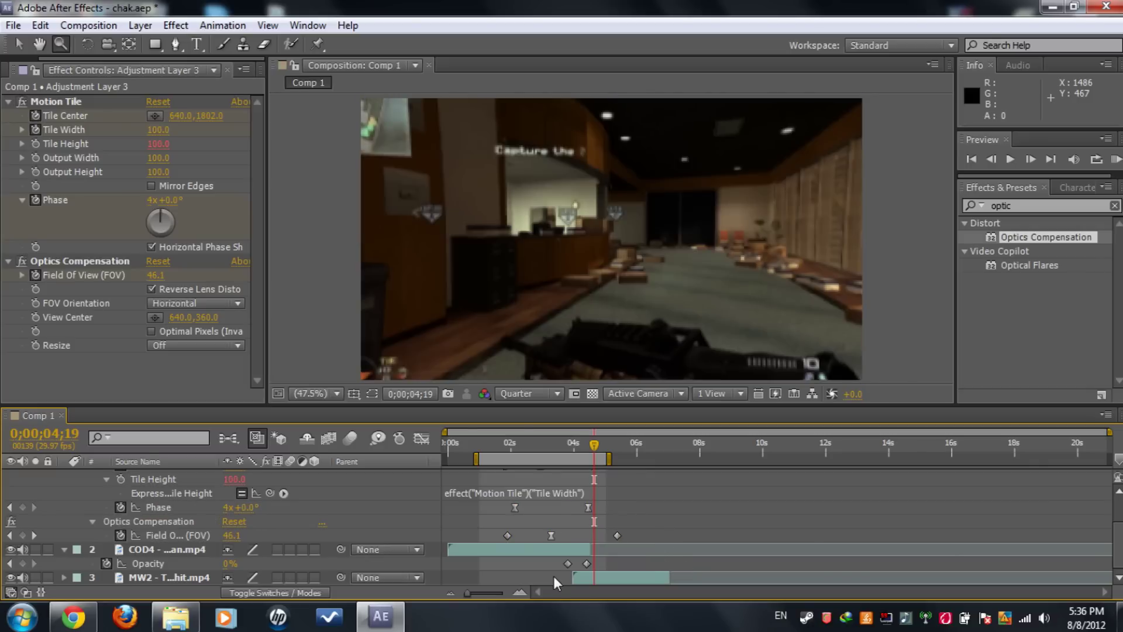
left_click_drag(566, 444, 562, 444)
left_click_drag(588, 507, 596, 507)
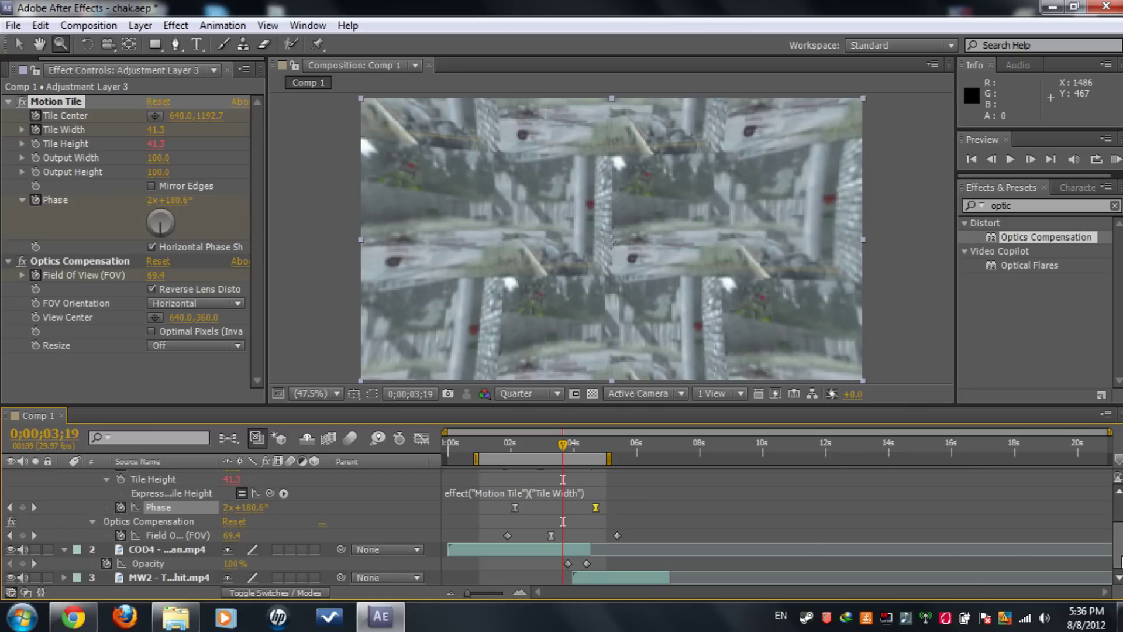
left_click_drag(1121, 561, 1121, 538)
left_click(690, 520)
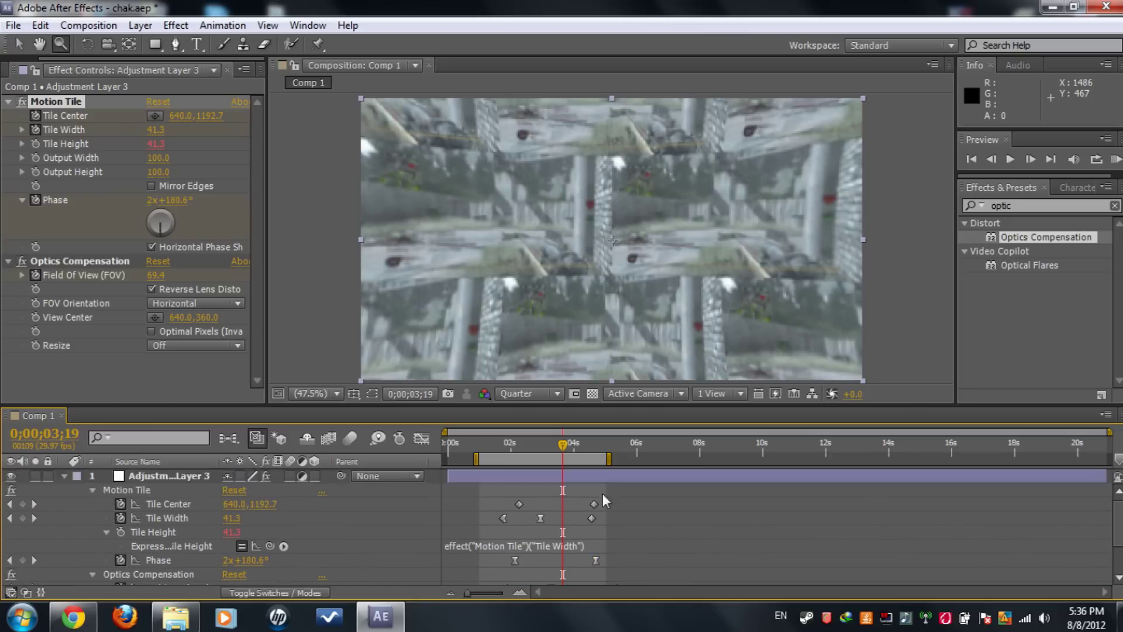
Nudge the last Tile Center and Tile Width keyframes later, checking frames 04;07, 04;17 and 04;26.
left_click_drag(606, 495, 596, 517)
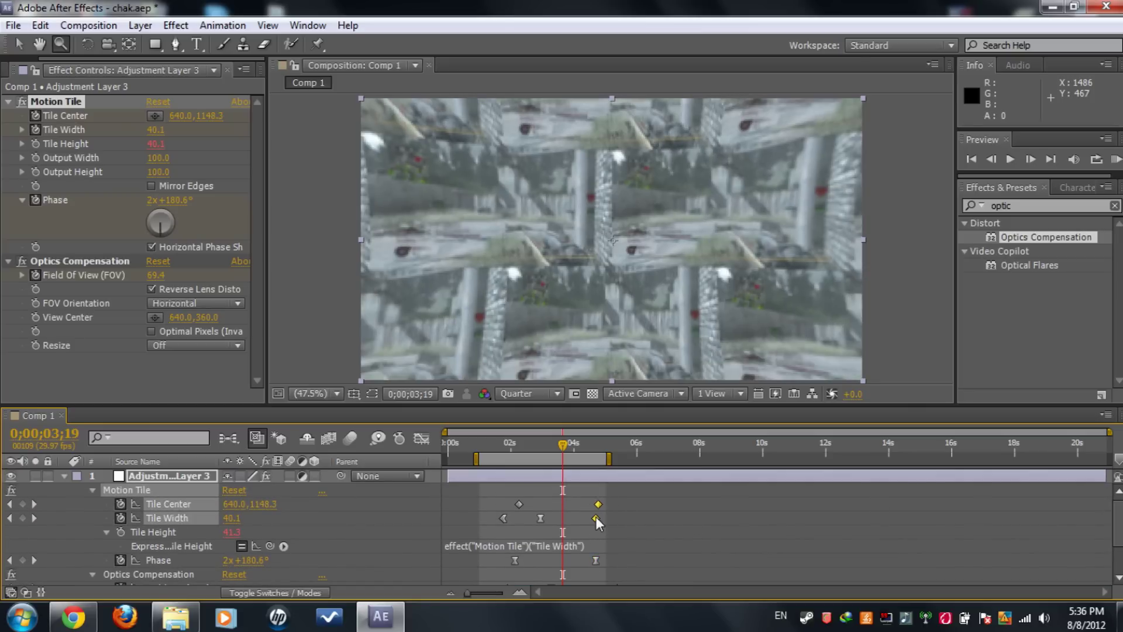
left_click(581, 445)
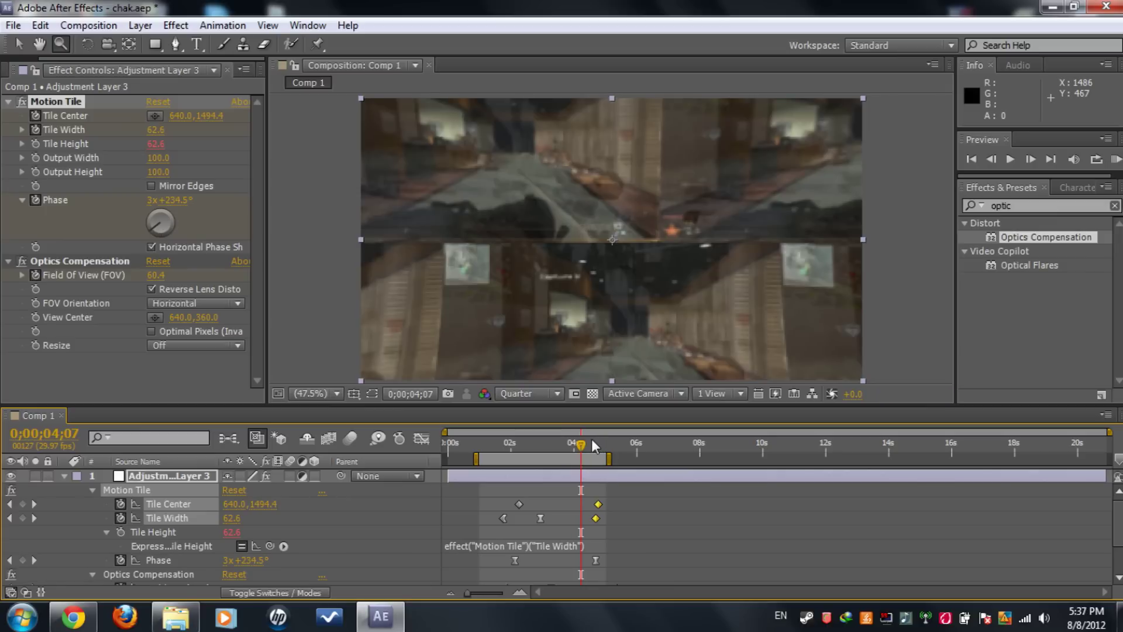
left_click(593, 445)
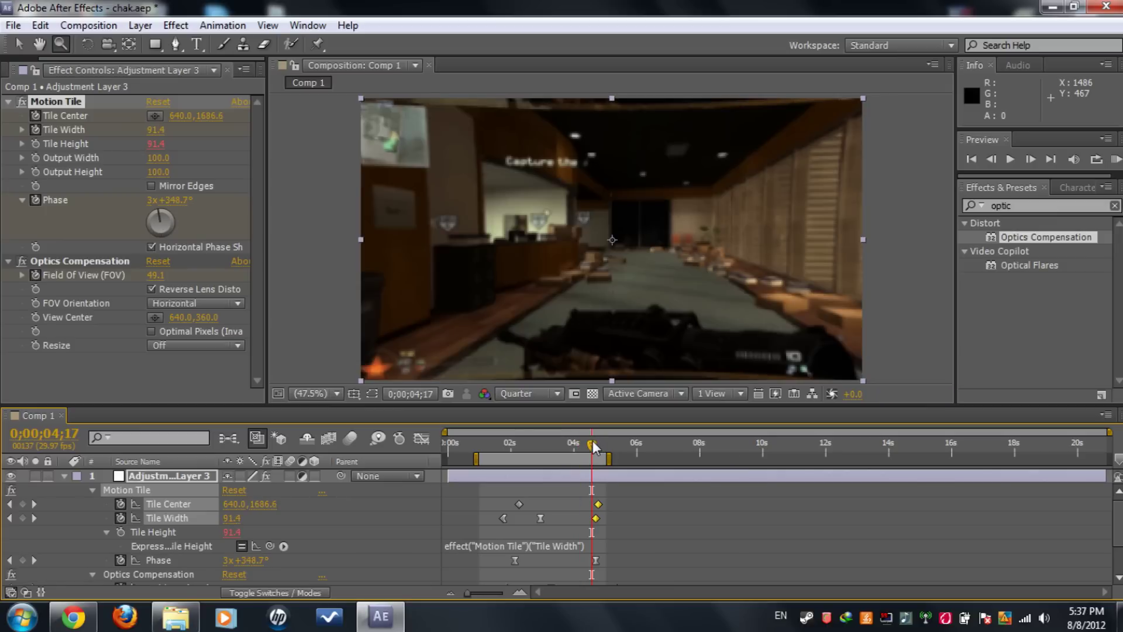
left_click(602, 444)
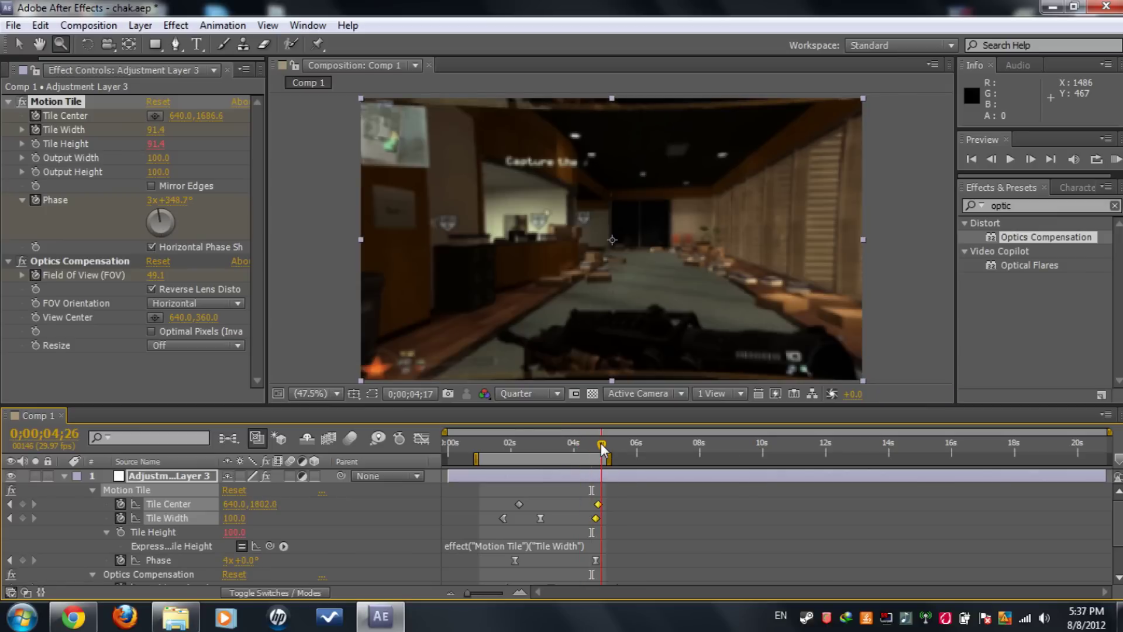